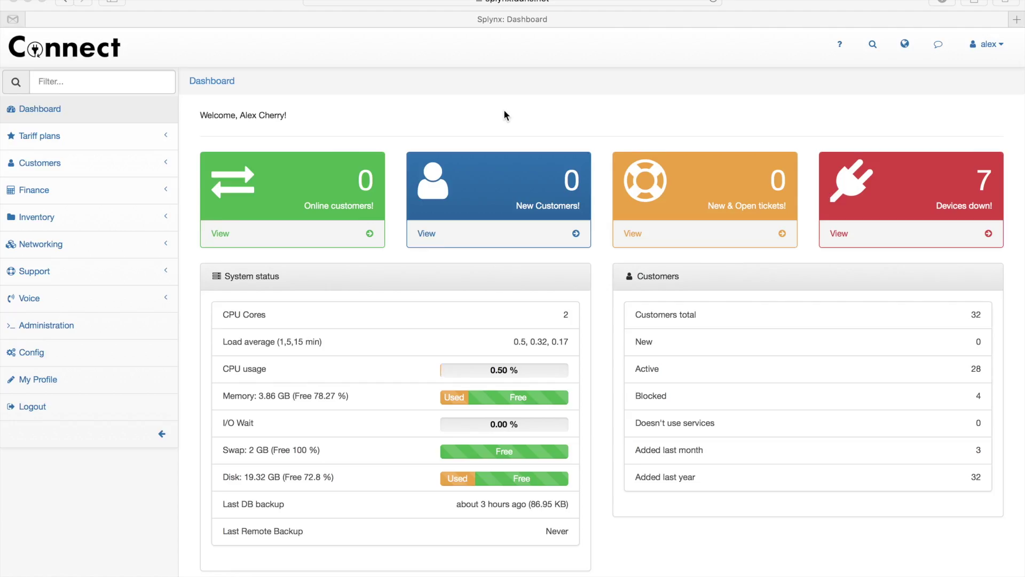
Switch the inventory dashboard's Status statistics panel to a bar chart.
left_click(33, 219)
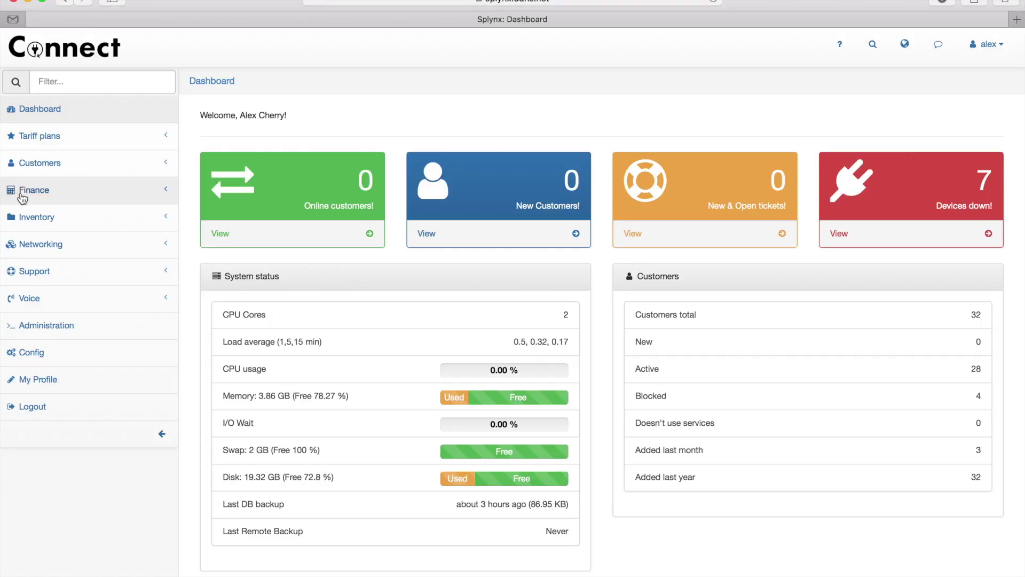
left_click(48, 242)
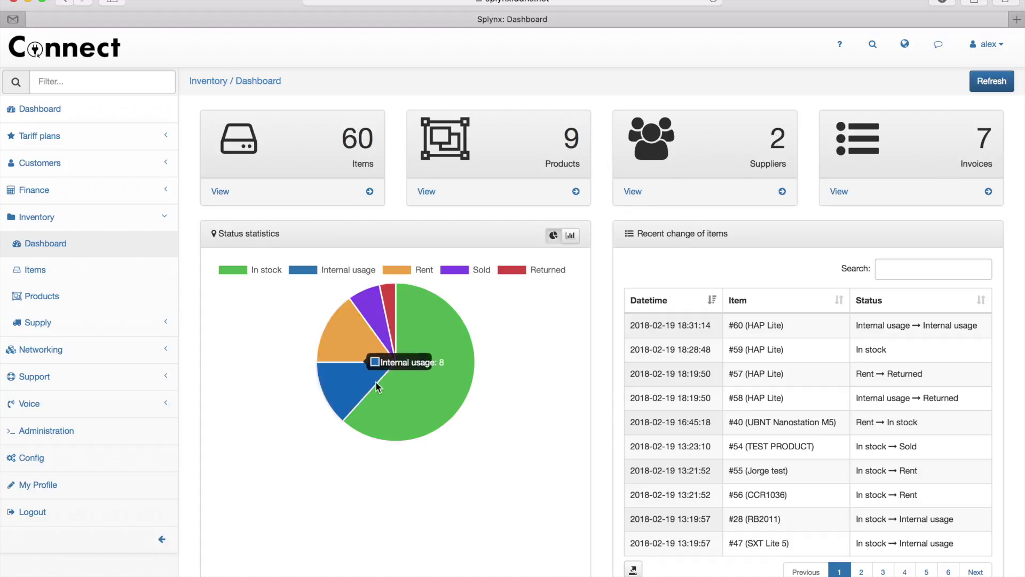
left_click(574, 236)
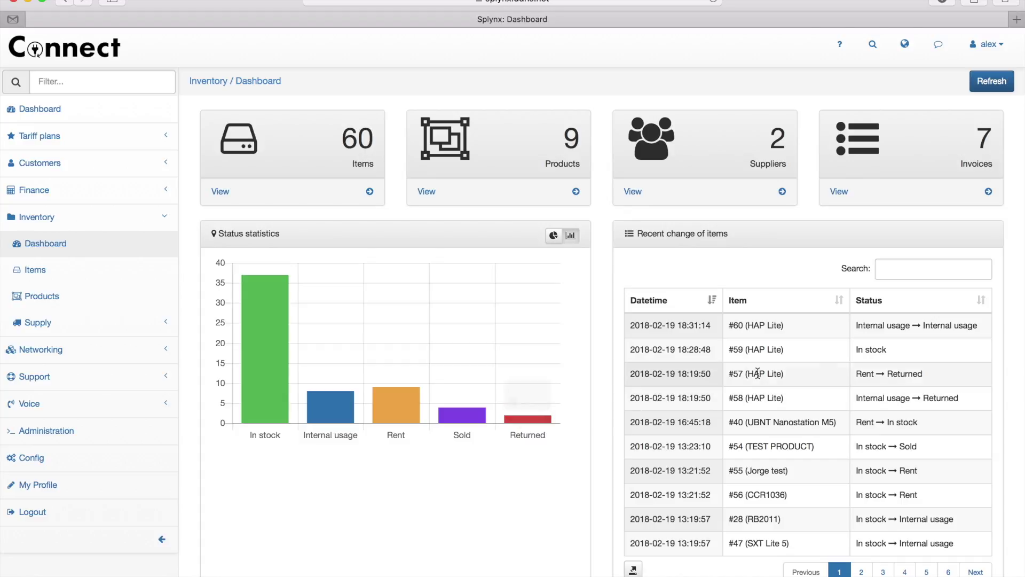
scroll(761, 342, "down", 1)
scroll(767, 376, "up", 1)
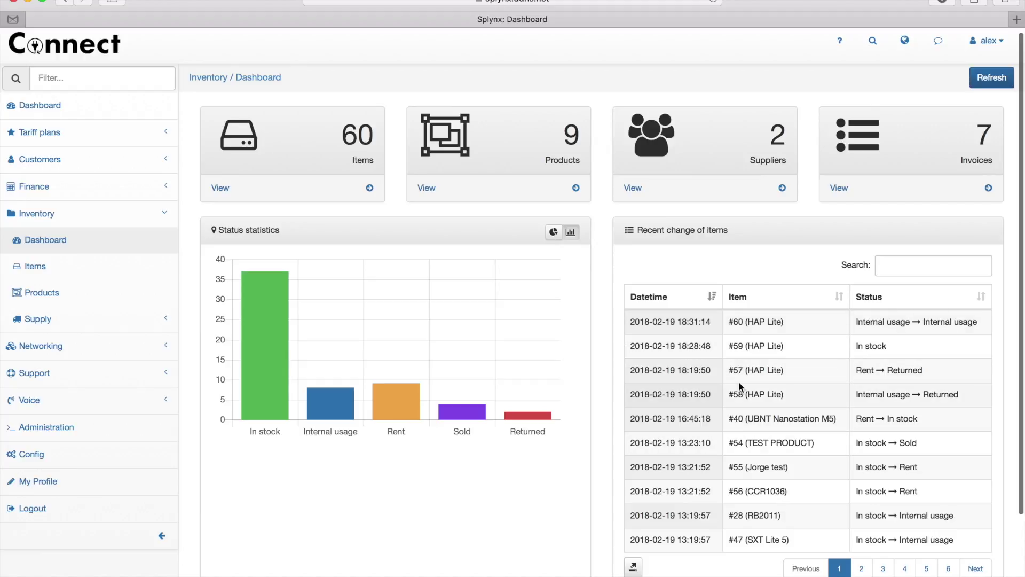
left_click(62, 320)
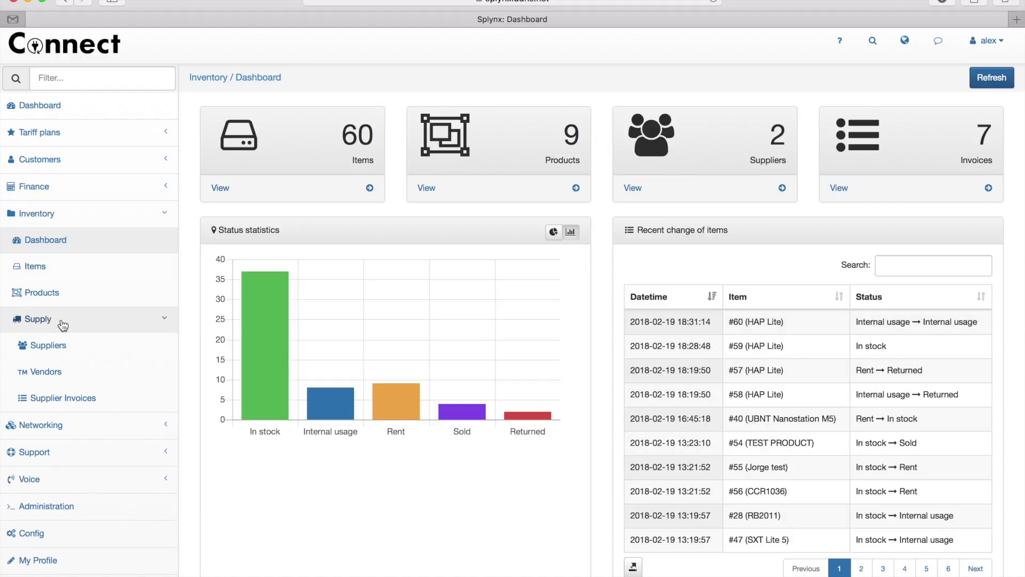
Start a supplier invoice from Miro distribution, number 20185123, dated 2018-02-01, attaching invoice_20183004.pdf.
left_click(62, 350)
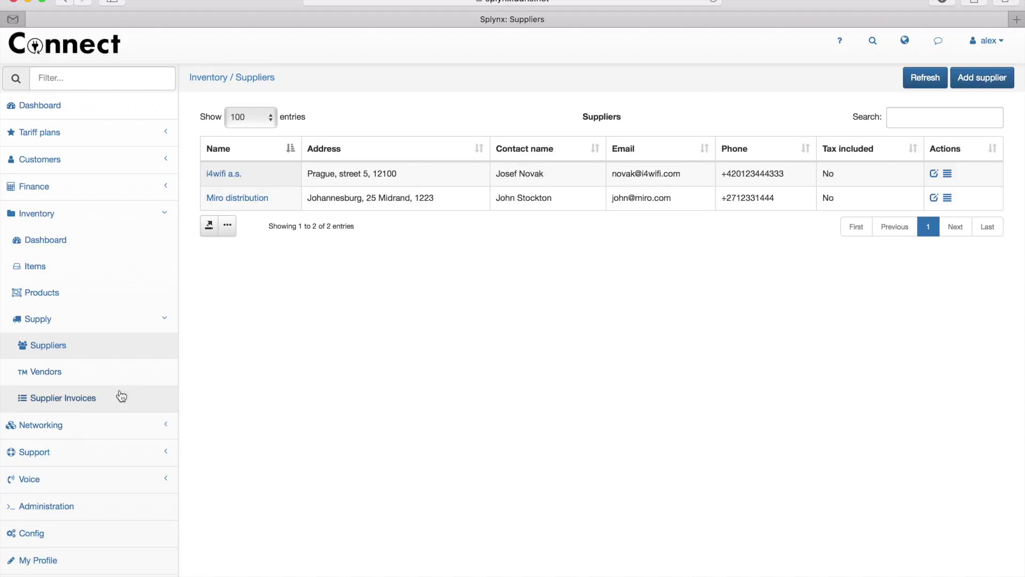
left_click(66, 399)
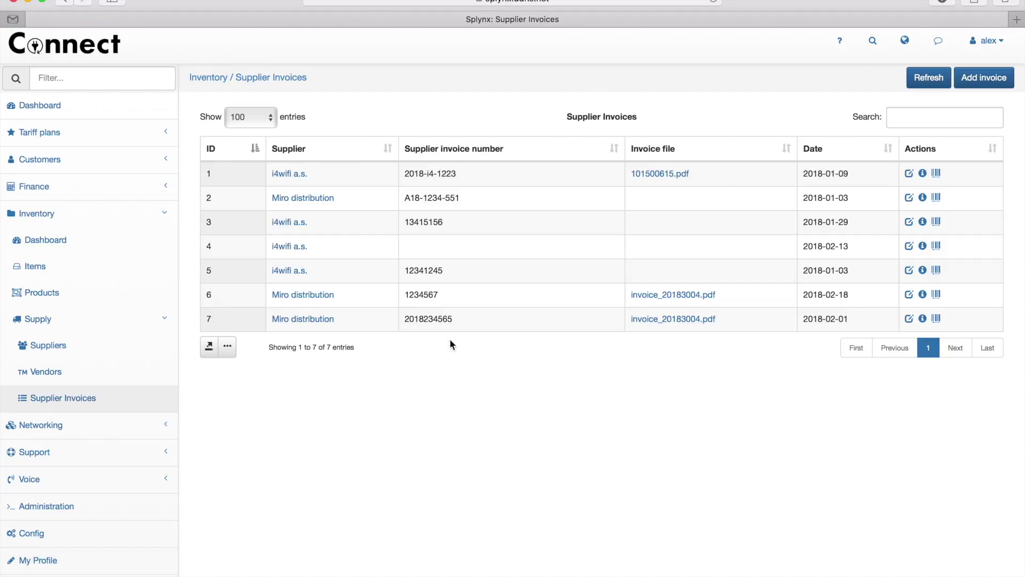
left_click(987, 78)
left_click(460, 182)
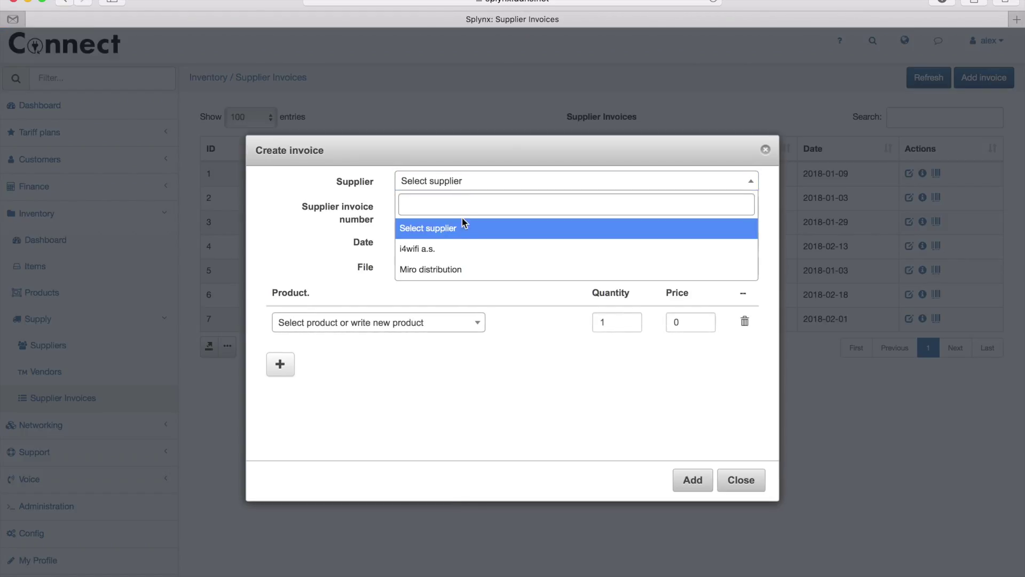
left_click(440, 269)
left_click(412, 201)
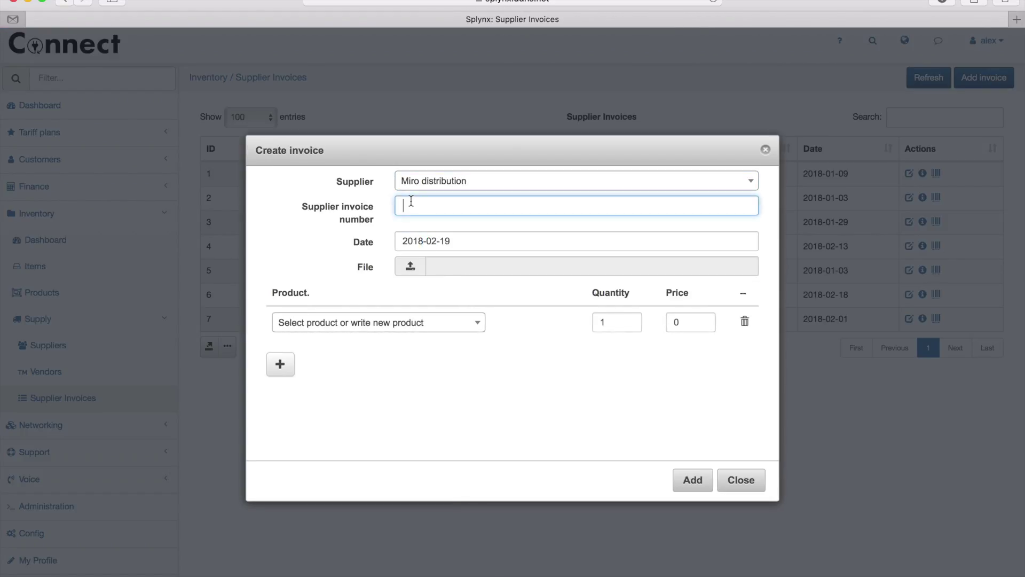
type("20185123124")
left_click(461, 233)
left_click(502, 325)
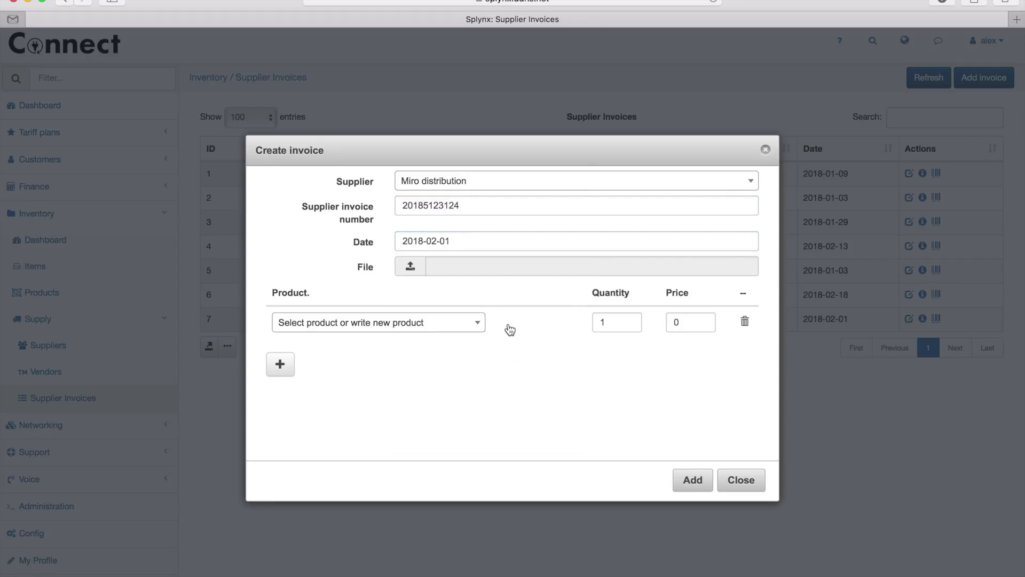
left_click(411, 267)
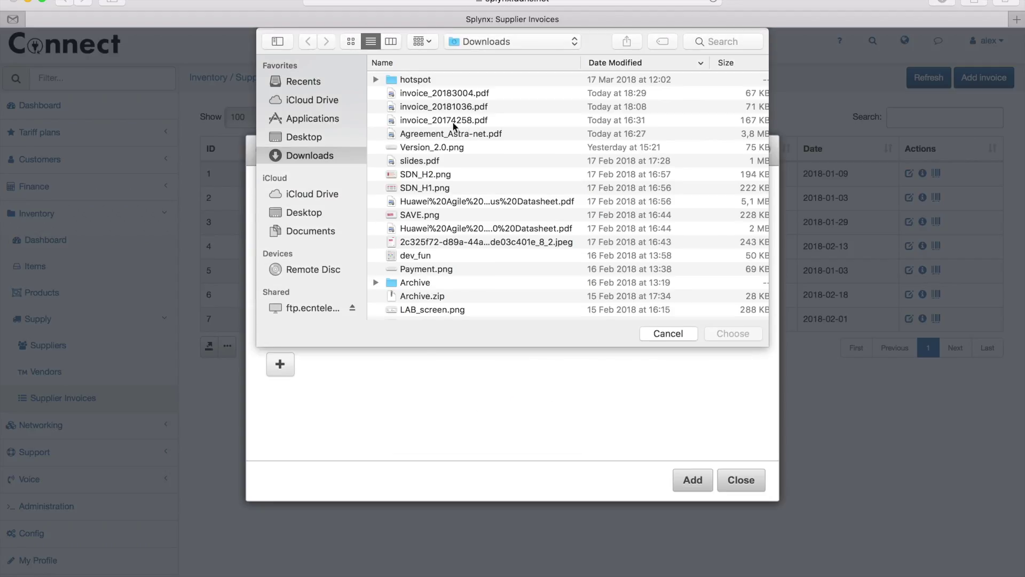
double_click(423, 94)
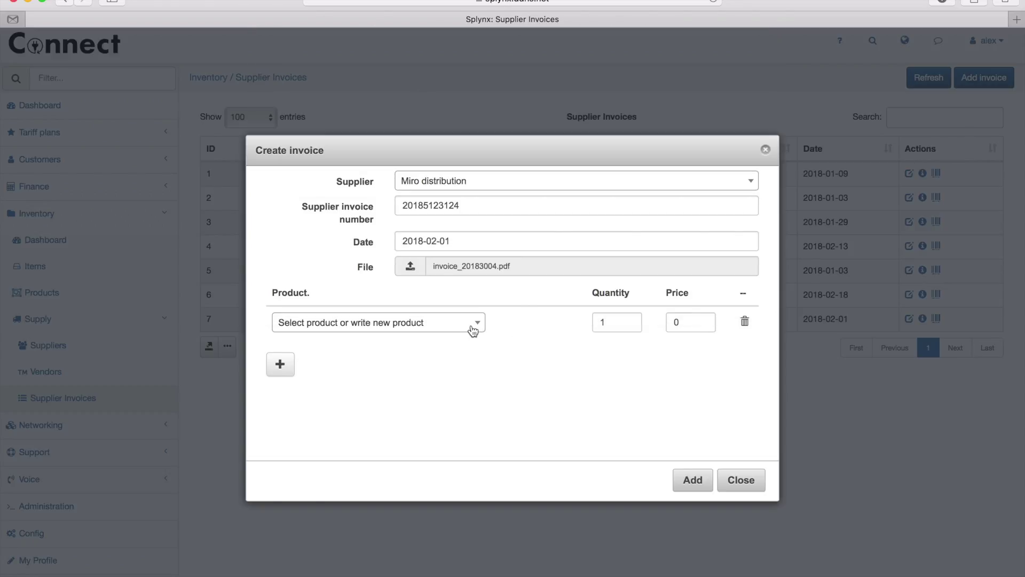
Add a line of 2 HAP Lite routers at price 20 and create the invoice.
left_click(474, 326)
scroll(373, 419, "down", 3)
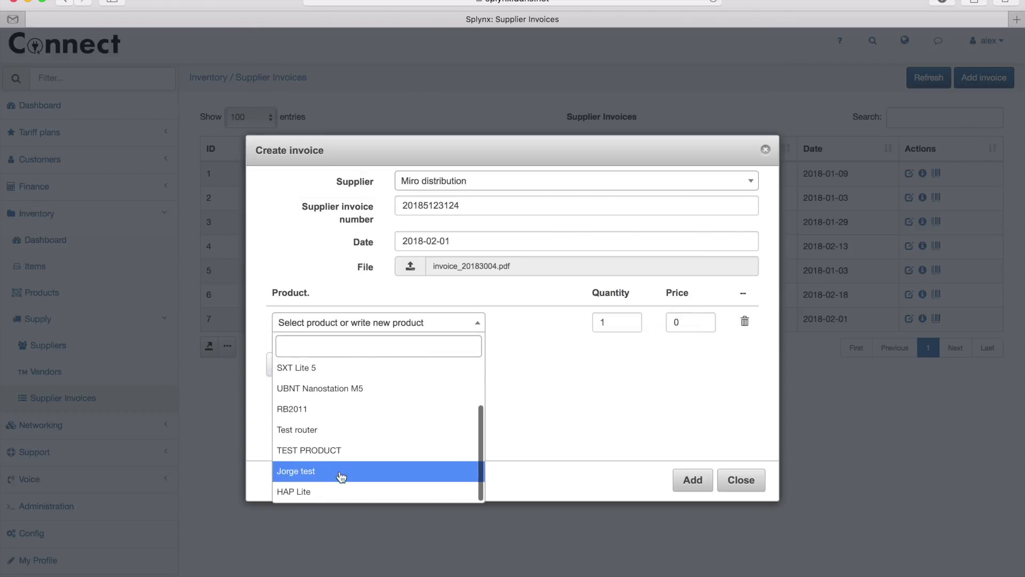
scroll(338, 491, "up", 3)
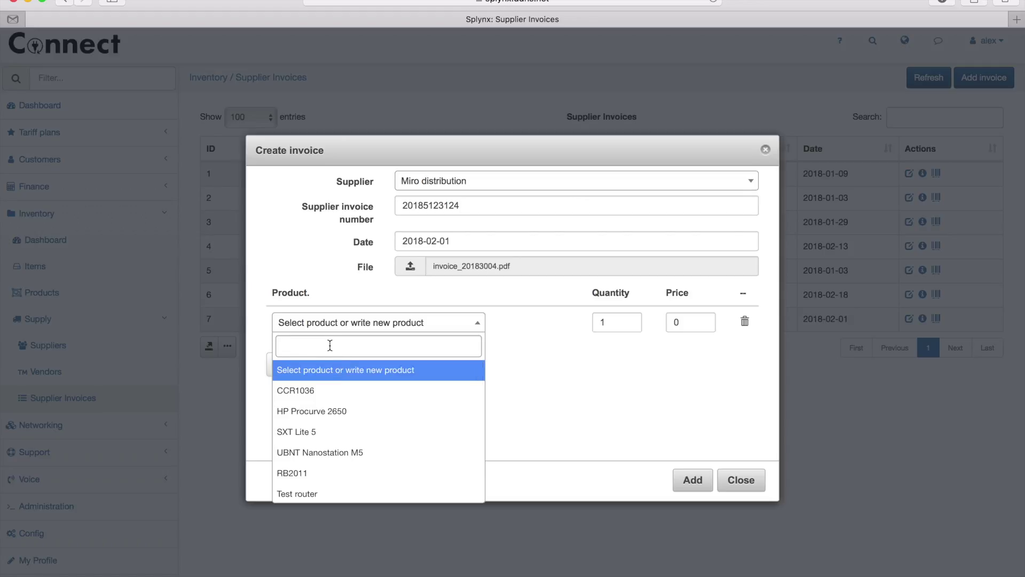
scroll(338, 407, "down", 3)
left_click(311, 490)
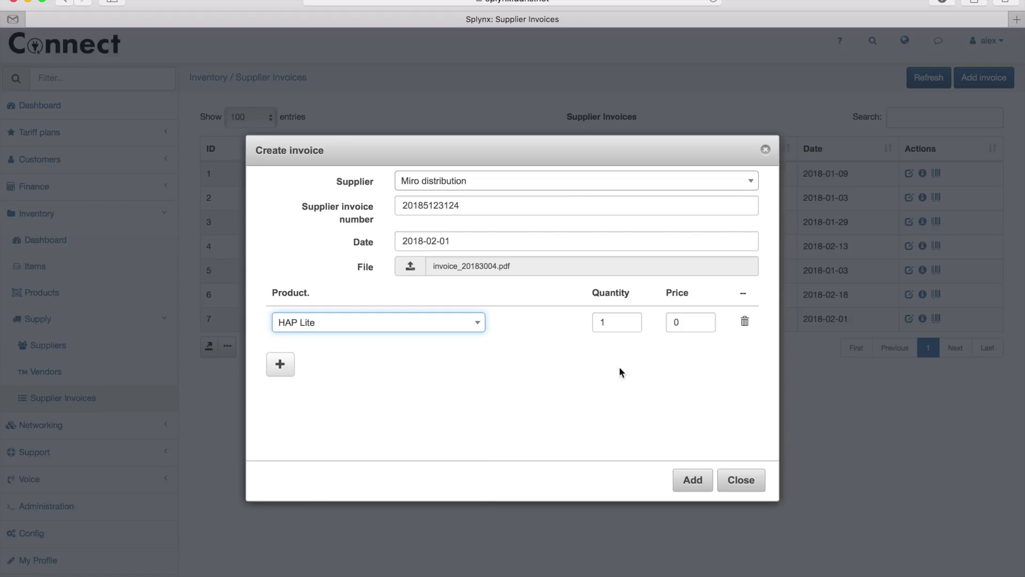
left_click(690, 324)
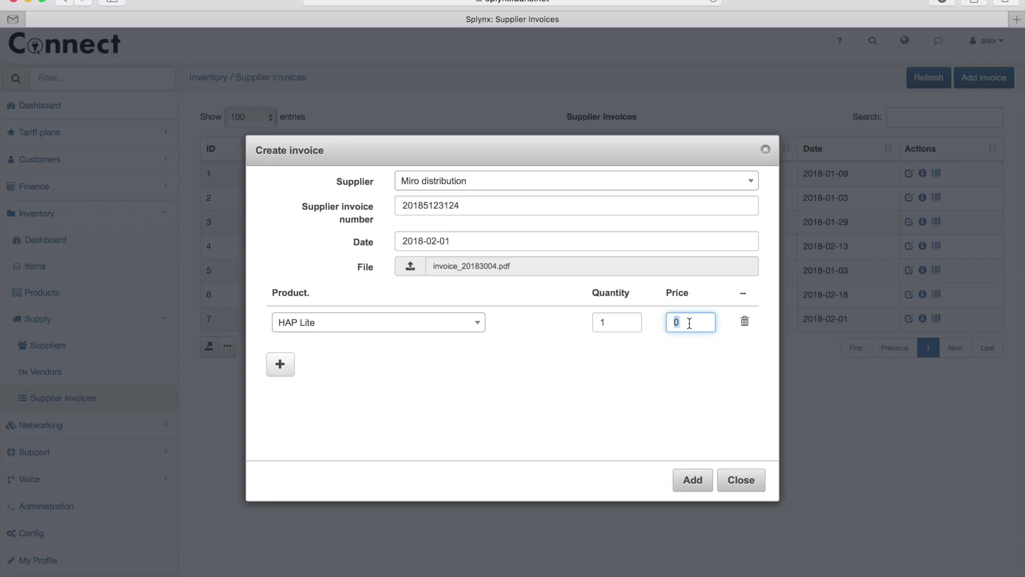
type("20")
left_click(671, 359)
left_click(625, 322)
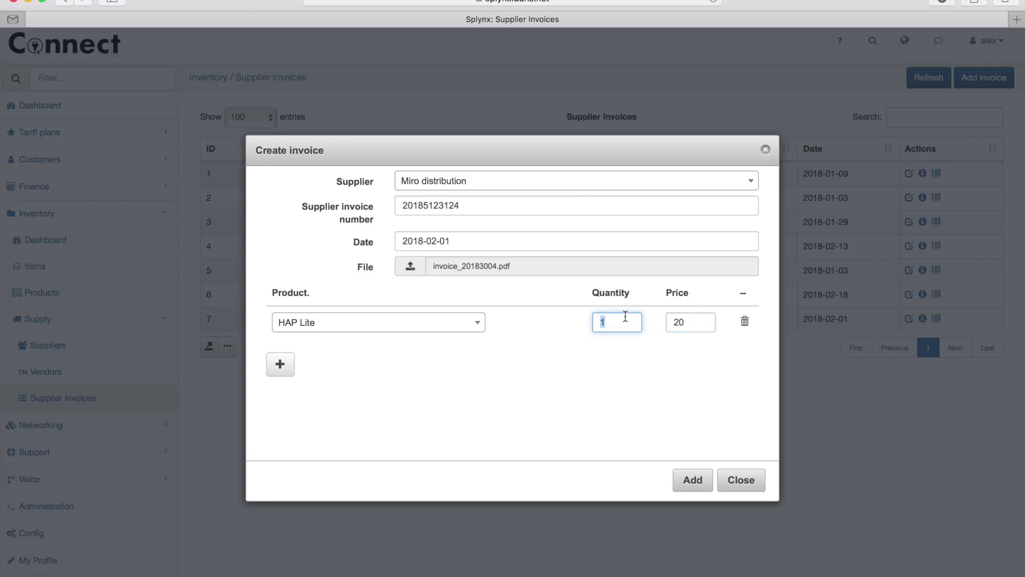
type("2")
left_click(692, 481)
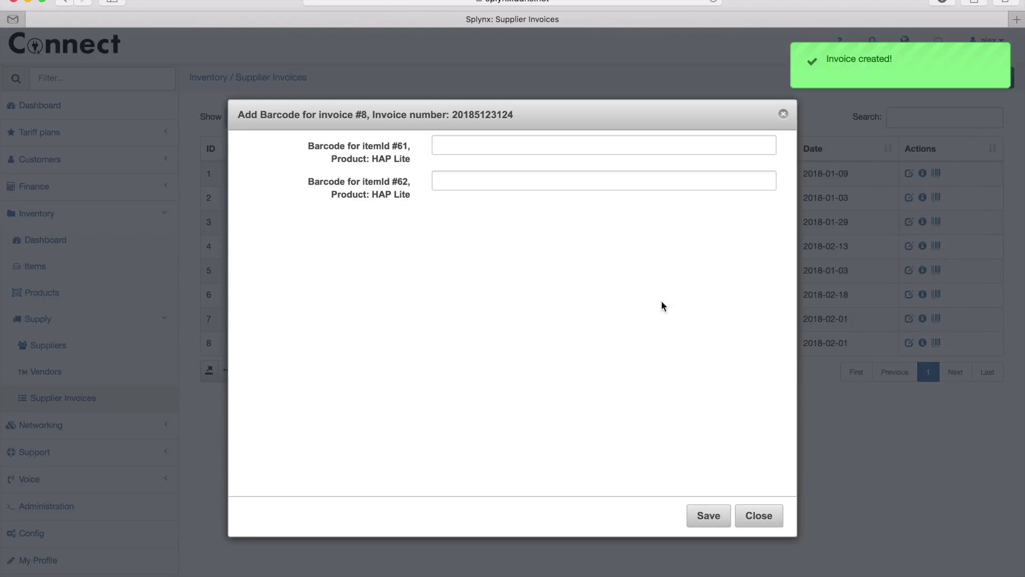
Save barcodes 661605DB6F2F and 8603A46002FE for items 61 and 62, then recheck invoice 8's barcodes.
left_click(479, 147)
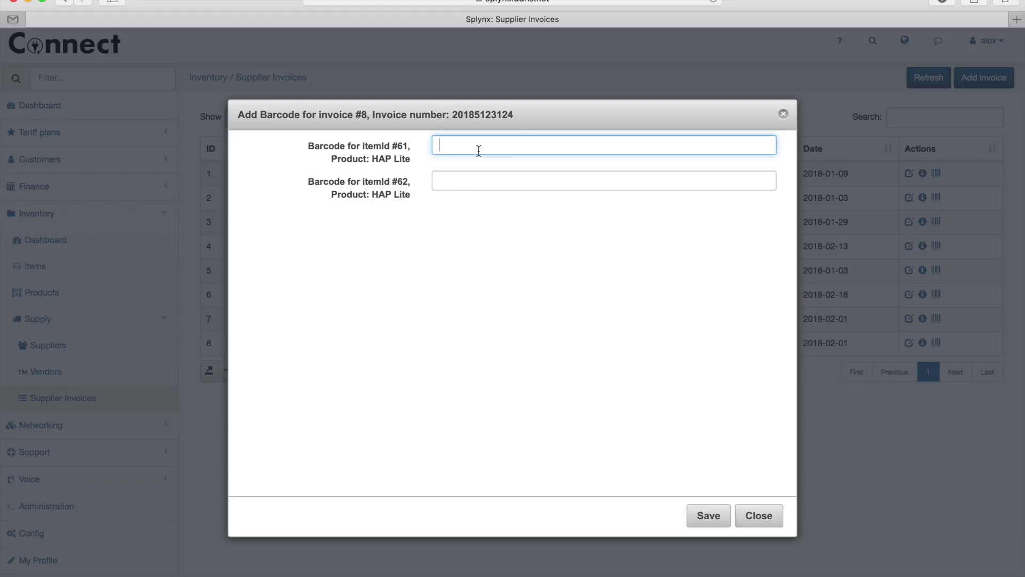
type("661605DB6F2F")
key("Return")
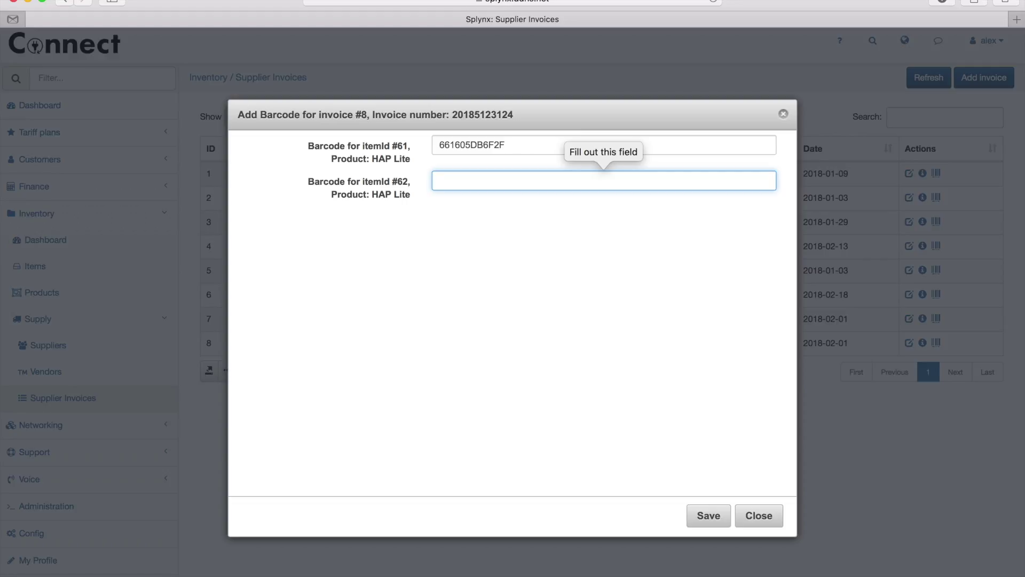
type("8603A46002FE")
key("Return")
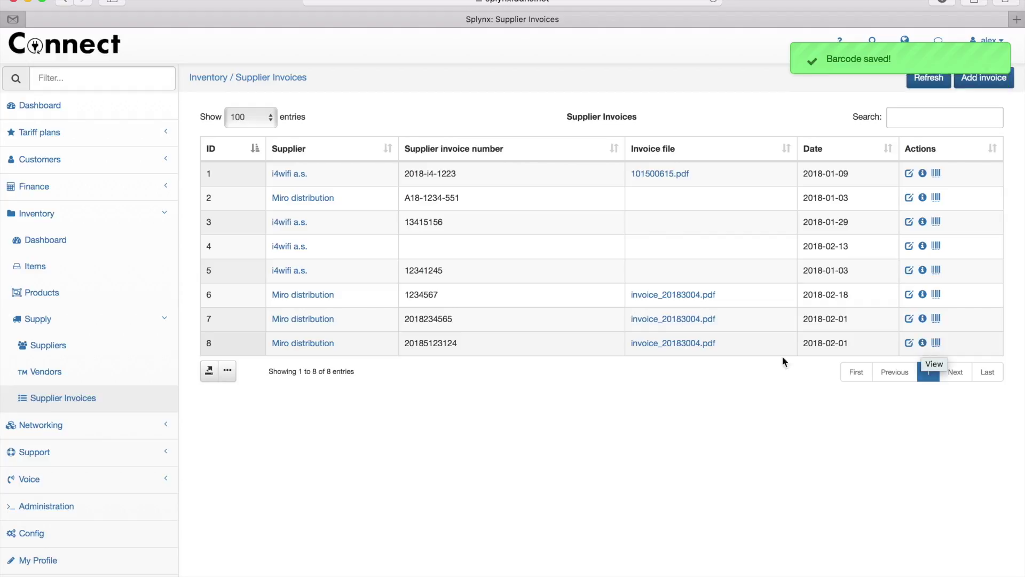
left_click(937, 343)
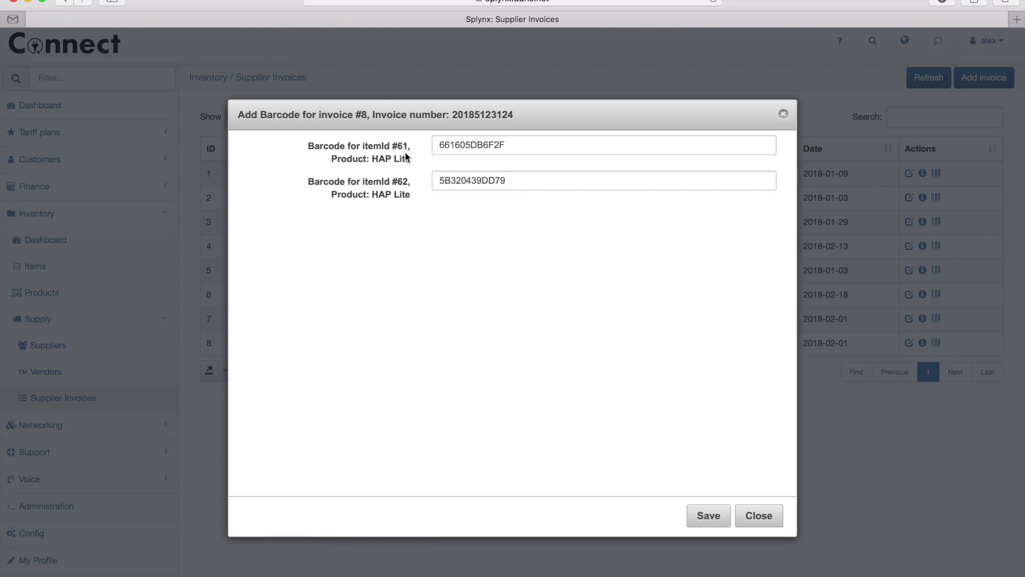
left_click(763, 516)
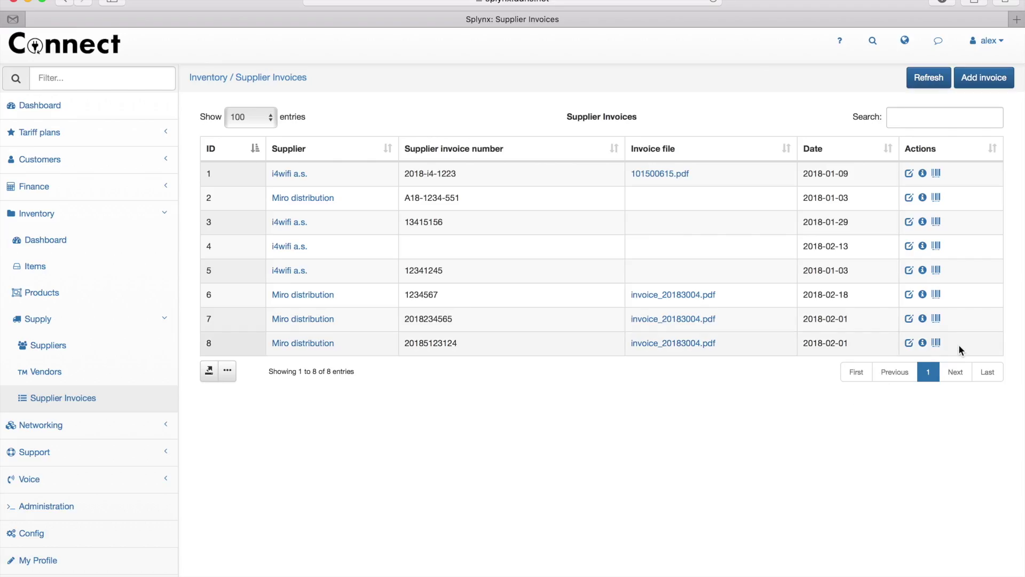
Refresh the items list and set HAP Lite item 62 to internal usage with note 'Tower 12'.
left_click(19, 267)
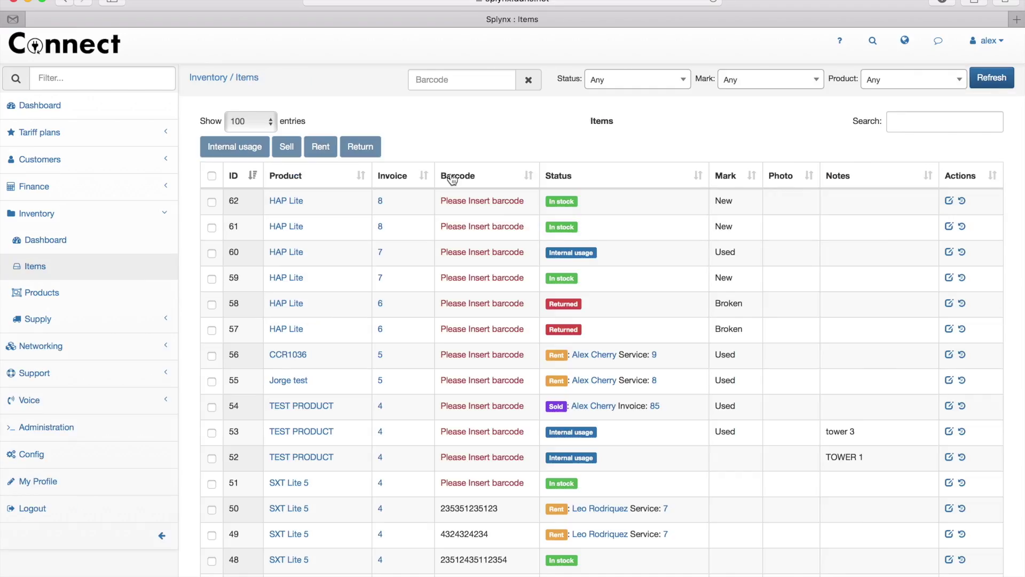
left_click(990, 78)
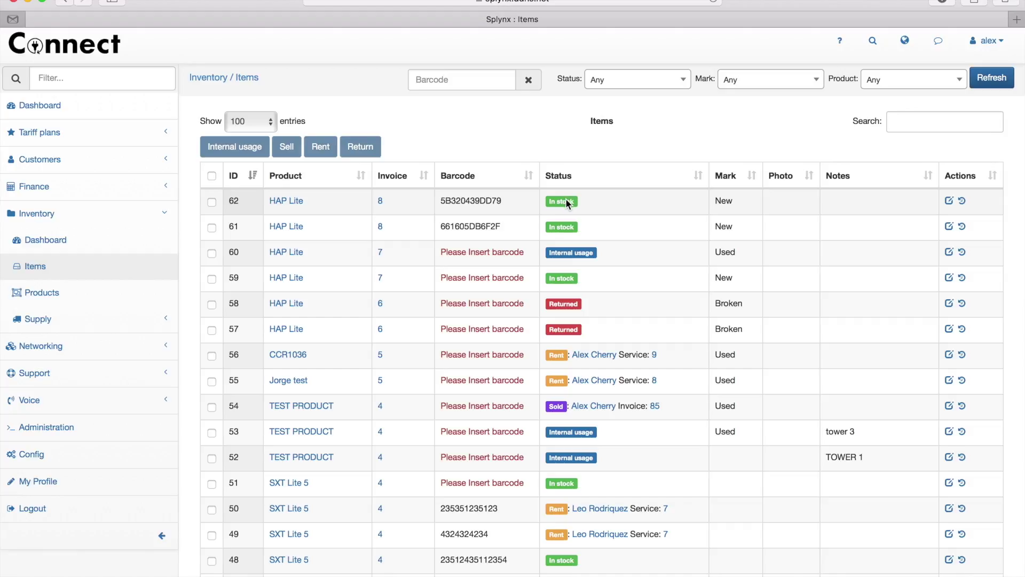
left_click(211, 201)
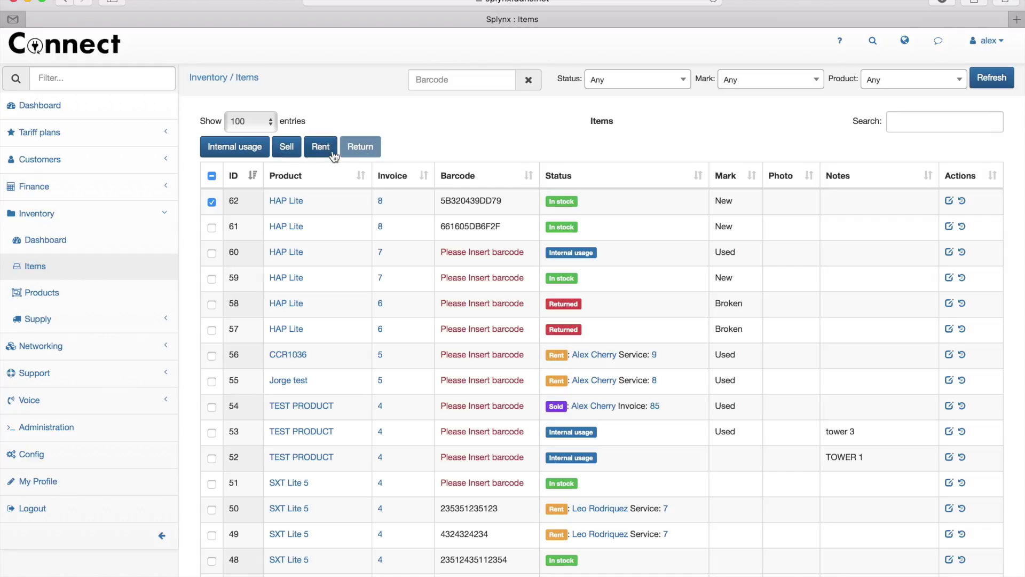
left_click(228, 147)
left_click(470, 306)
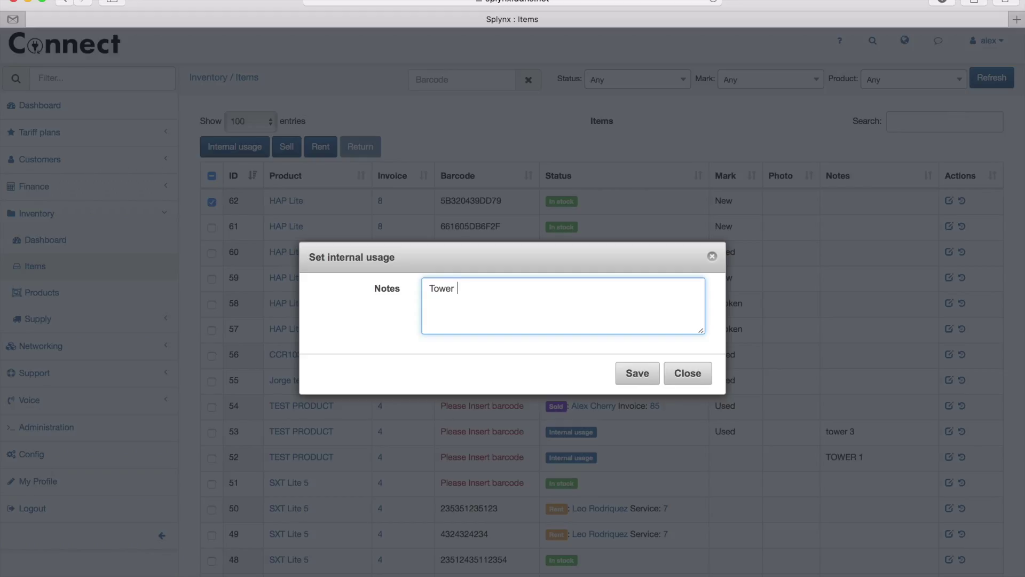
left_click(641, 374)
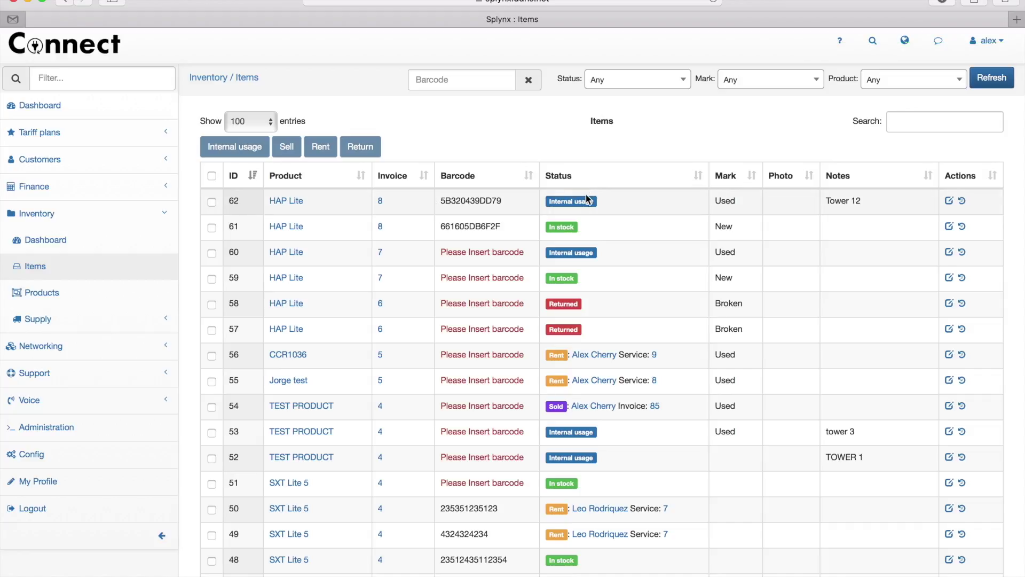
left_click(666, 79)
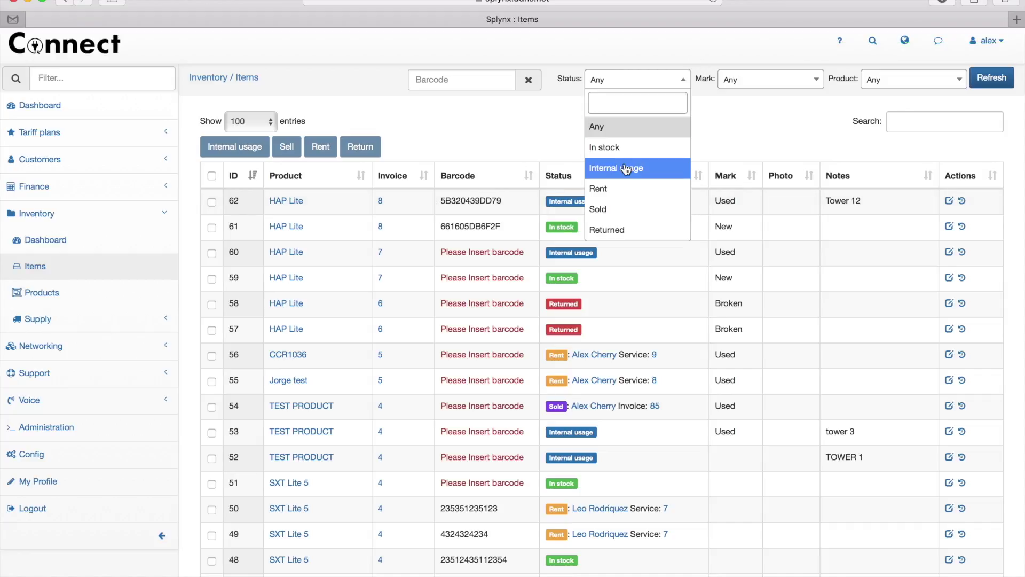
List items of any status and return HAP Lite item 62 to stock as In stock.
left_click(624, 165)
scroll(622, 203, "down", 2)
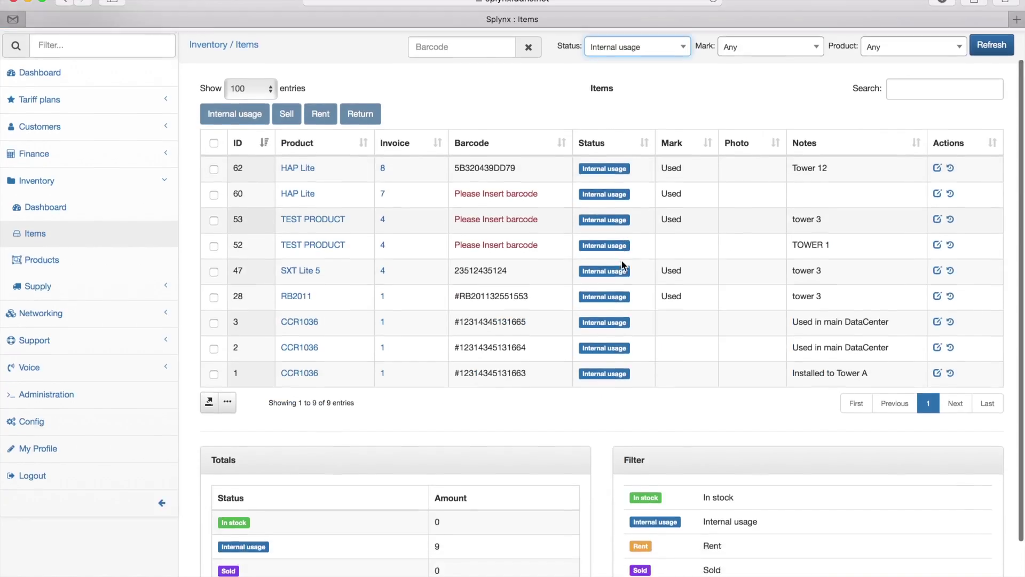
scroll(716, 291, "up", 2)
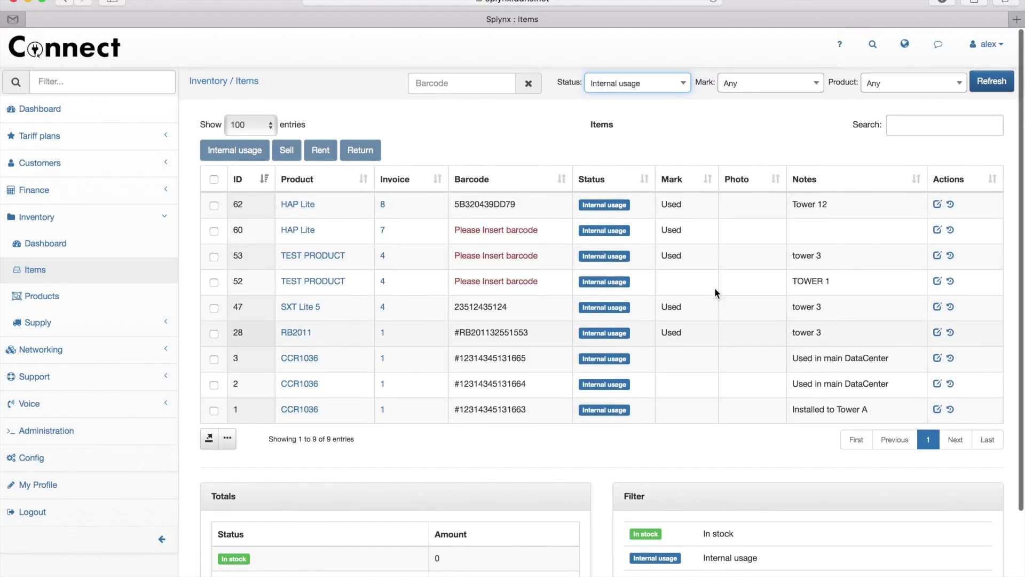
left_click(672, 91)
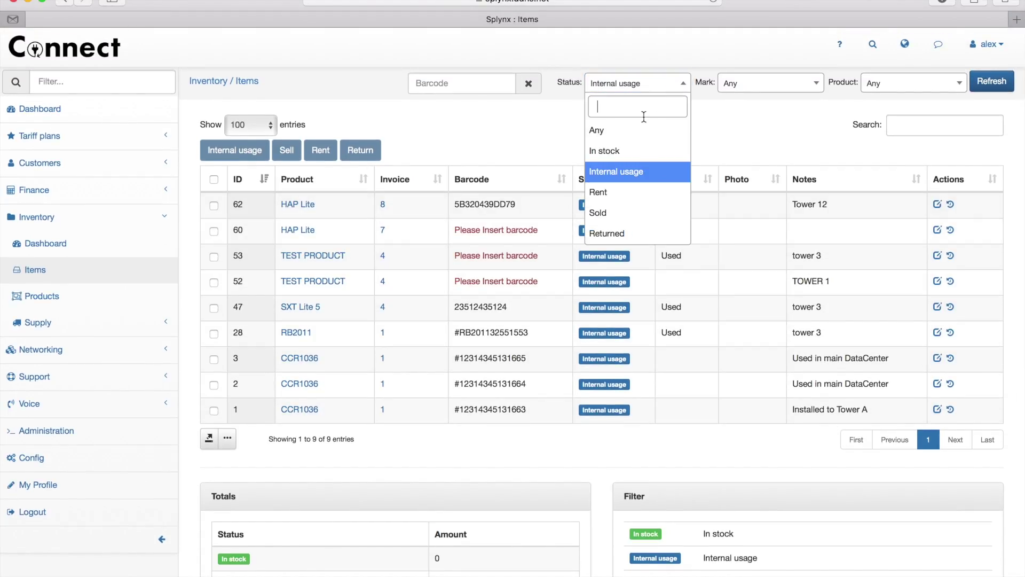
left_click(634, 132)
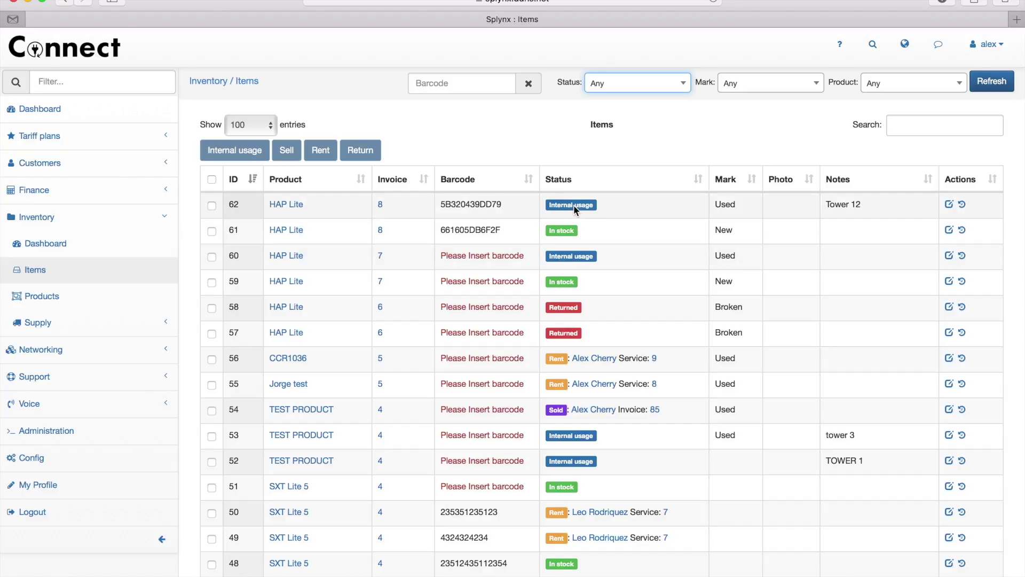
left_click(212, 206)
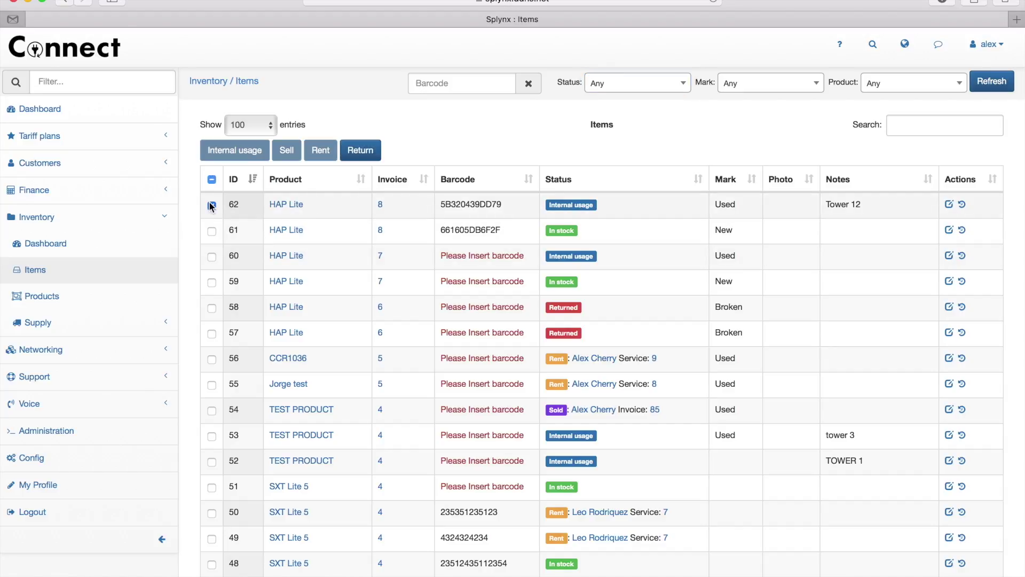
left_click(369, 150)
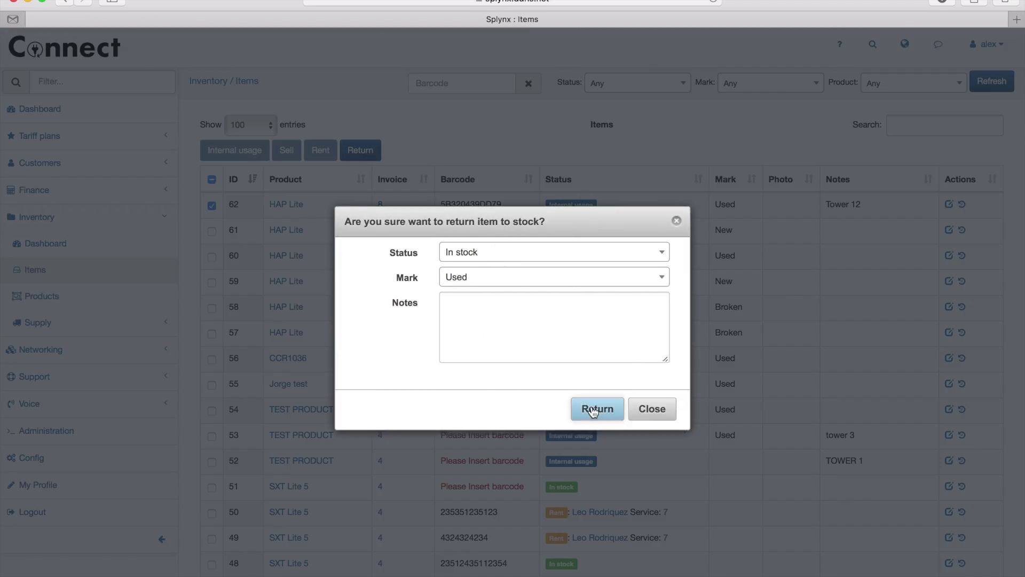
left_click(593, 408)
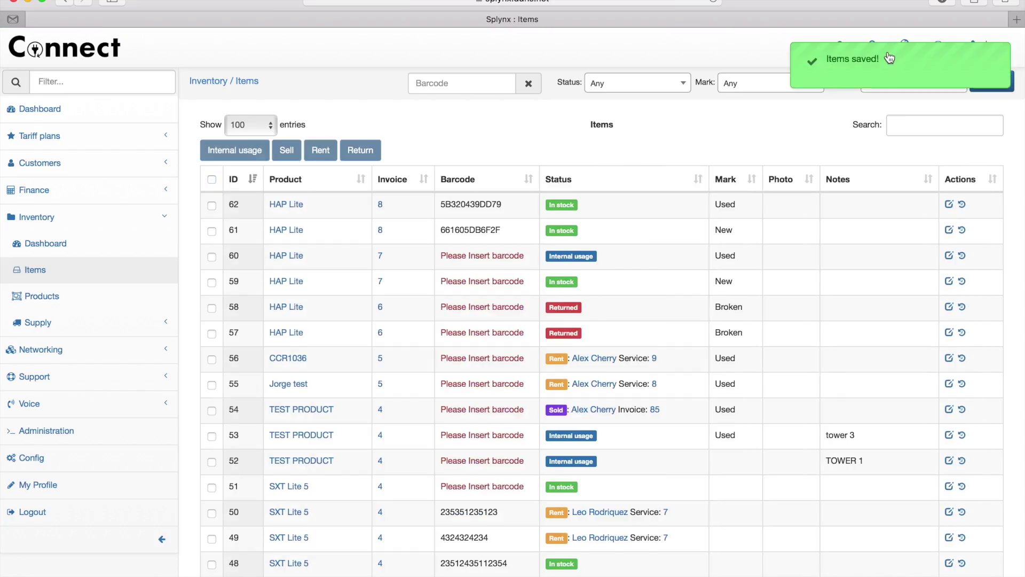
double_click(467, 205)
key("super+c")
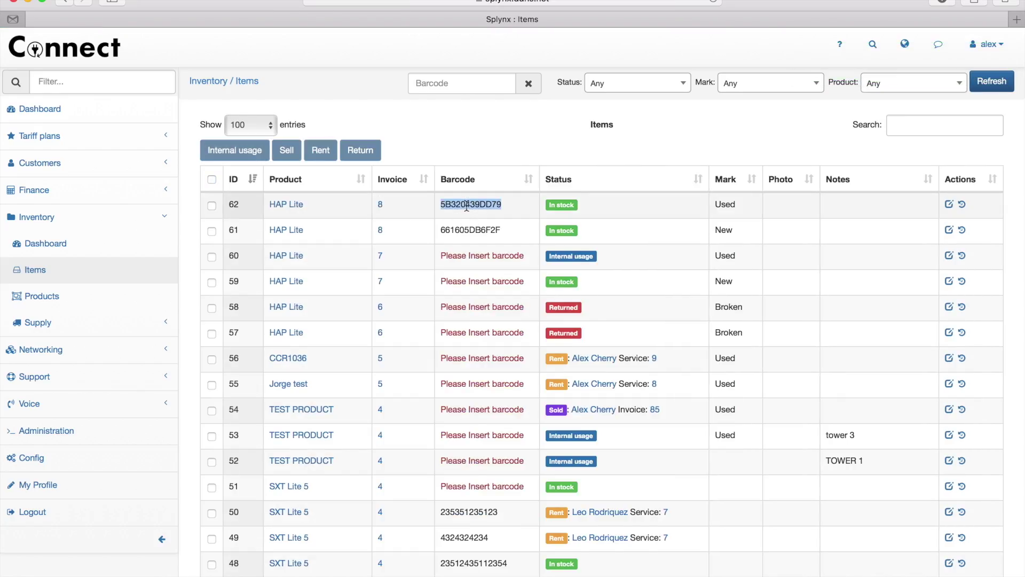
left_click(472, 205)
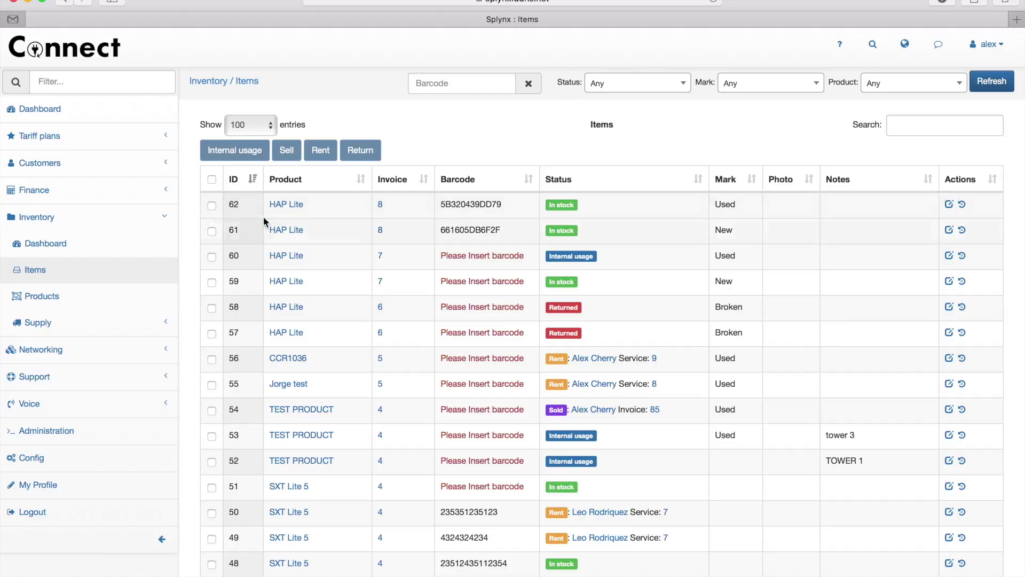
Filter items by barcodes 5B320439DD79 and 661605DB6F2F, then select item 62.
left_click(212, 206)
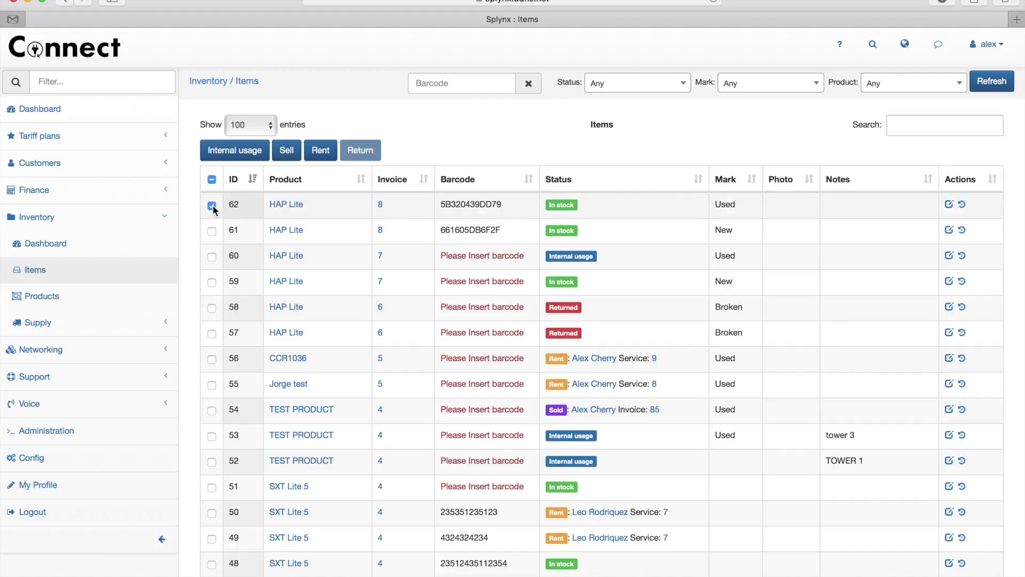
left_click(212, 206)
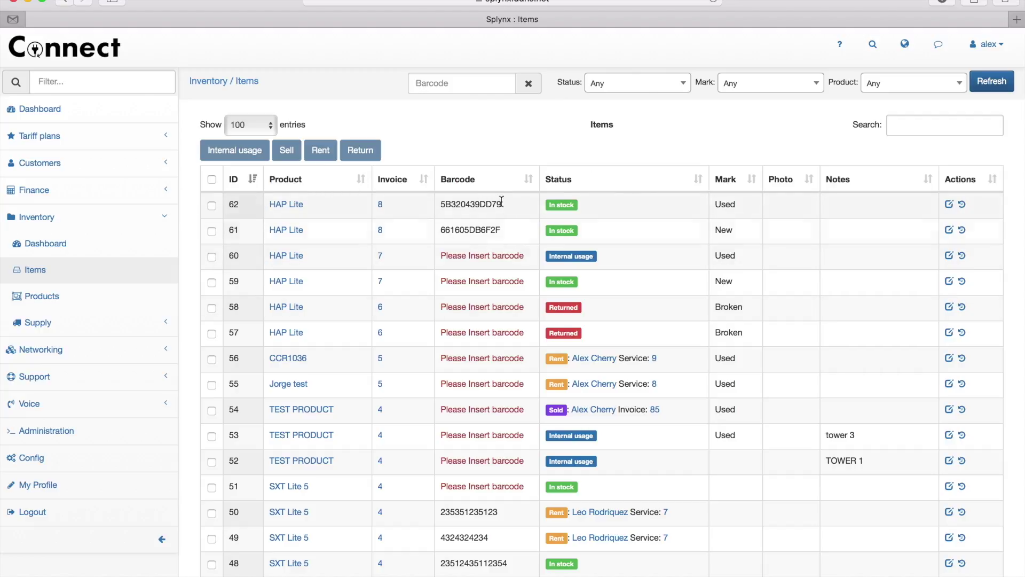
left_click(455, 79)
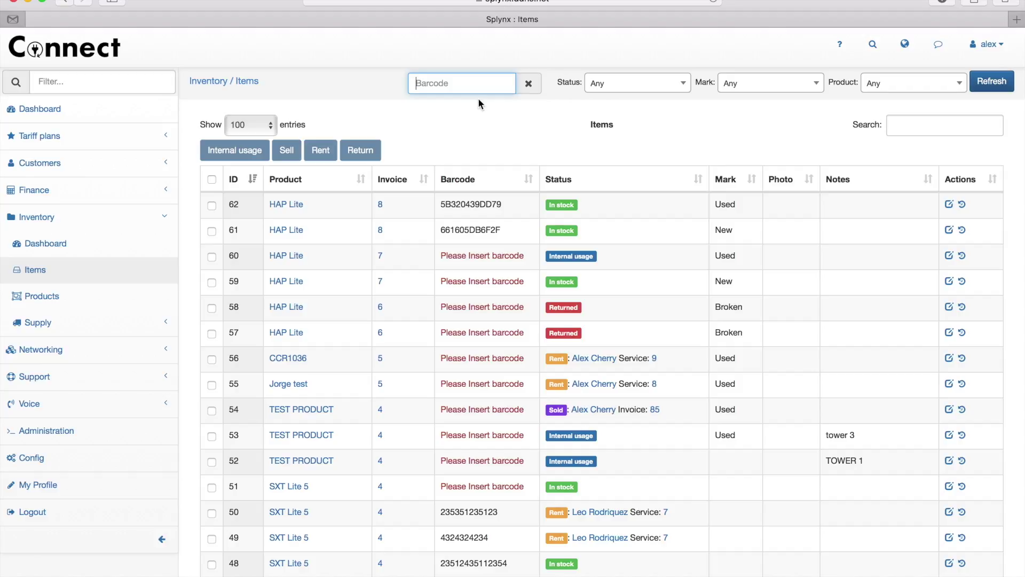
key("super+v")
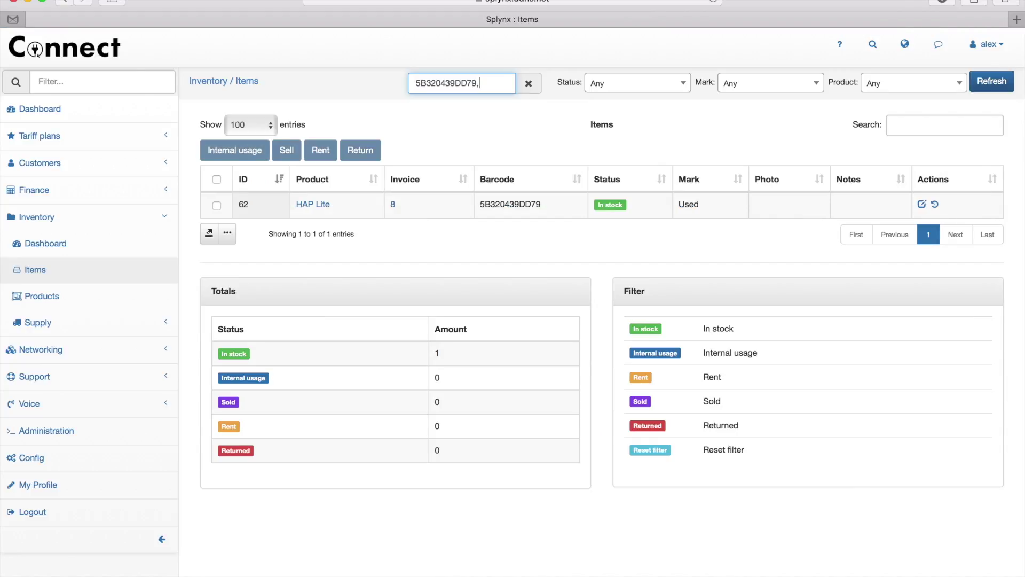
type("661605DB6F2F")
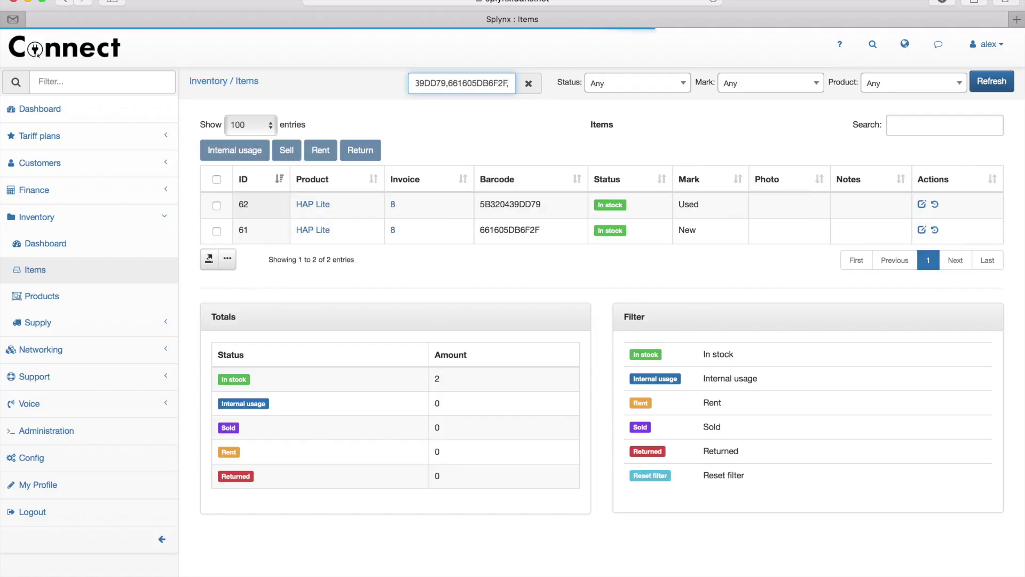
left_click(217, 206)
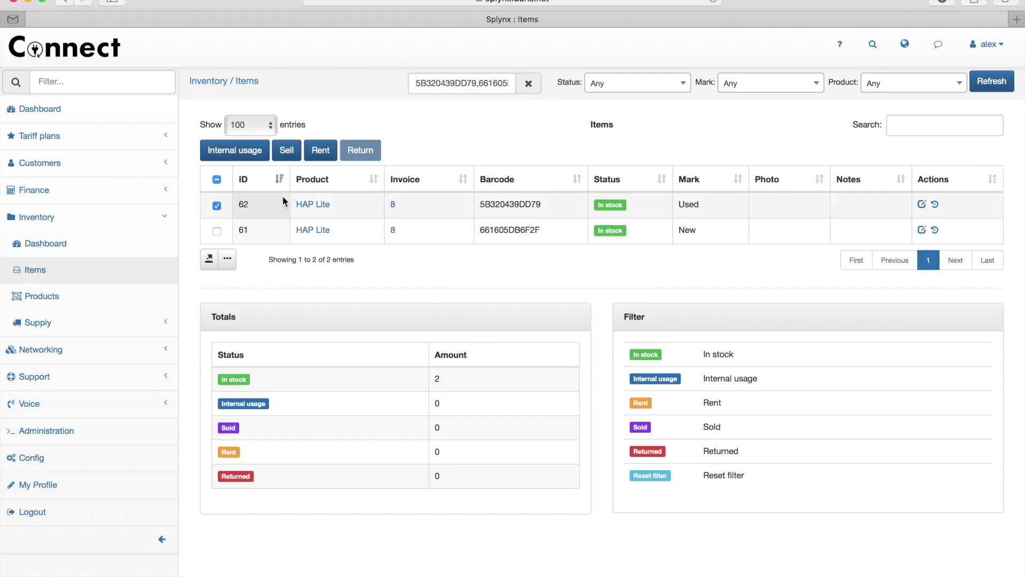
Sell item 62 to the searched customer with 14% tax on line 1, totalling 114.00.
left_click(302, 152)
left_click(405, 154)
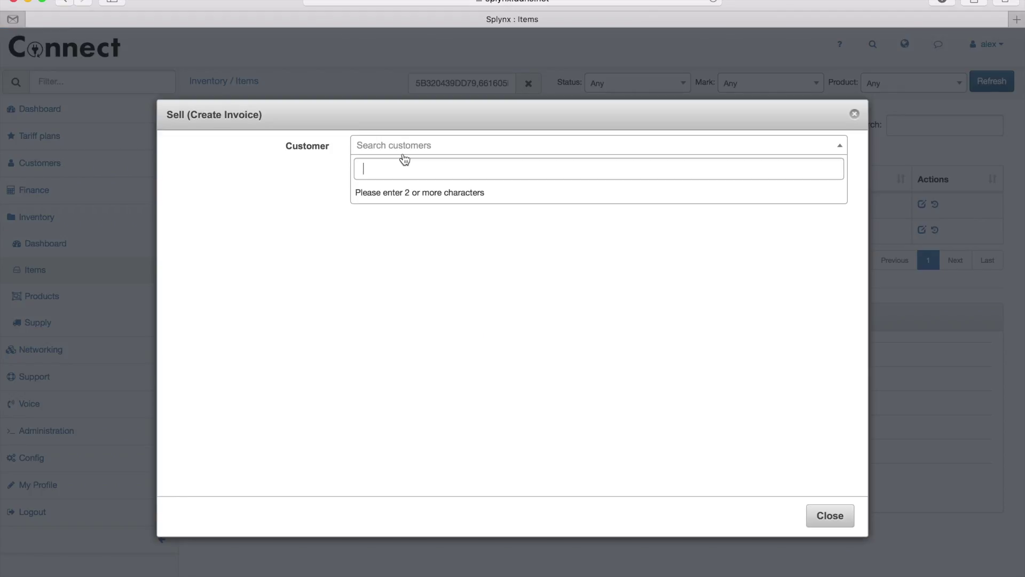
type("Alexander")
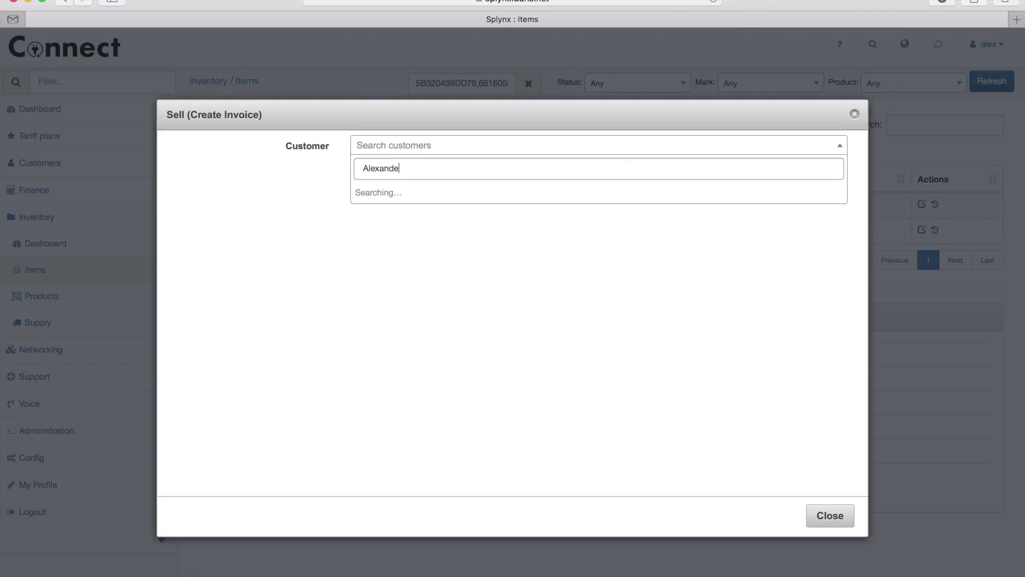
left_click(432, 194)
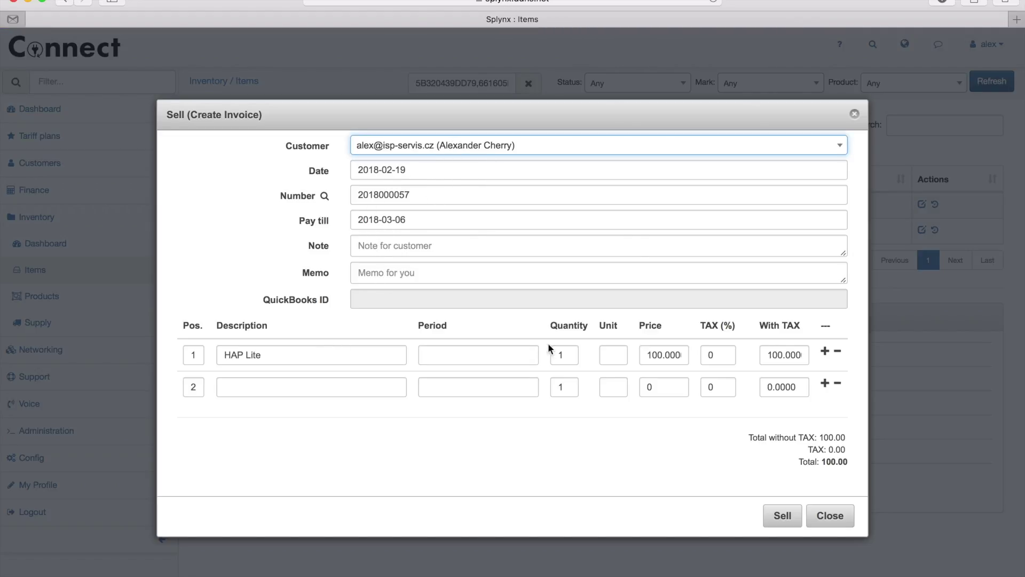
left_click_drag(652, 354, 687, 354)
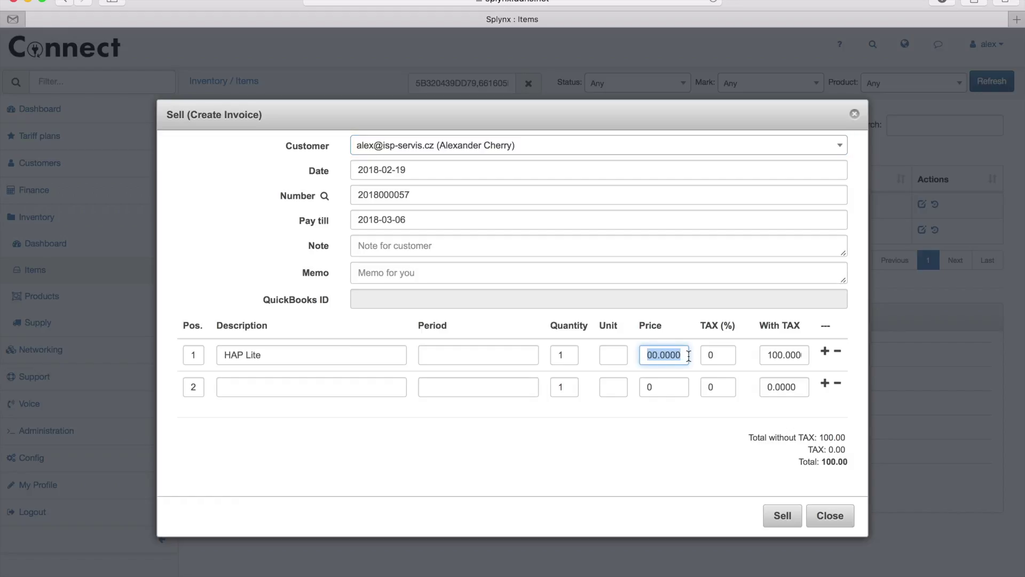
left_click(671, 355)
left_click(762, 353)
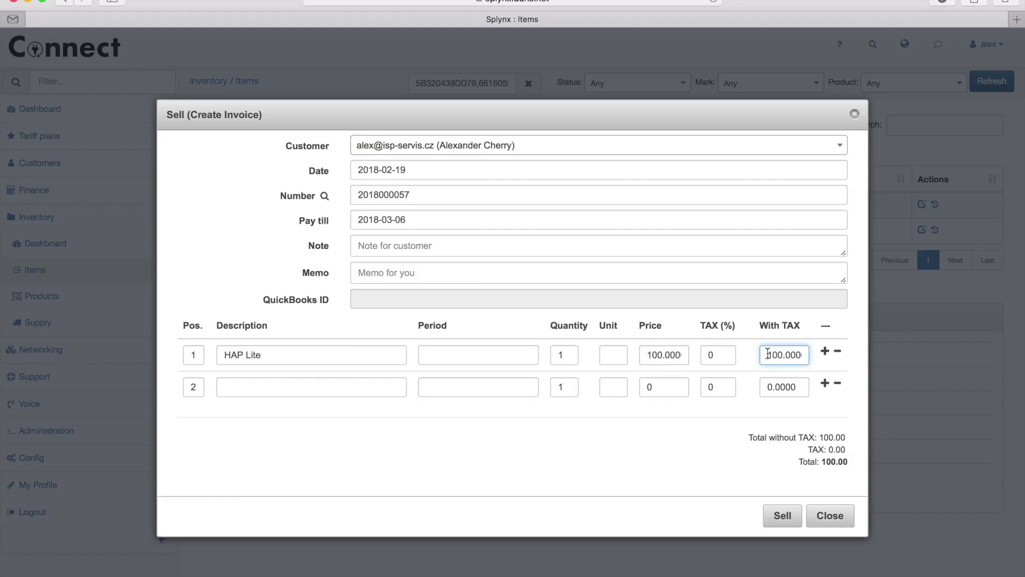
double_click(710, 355)
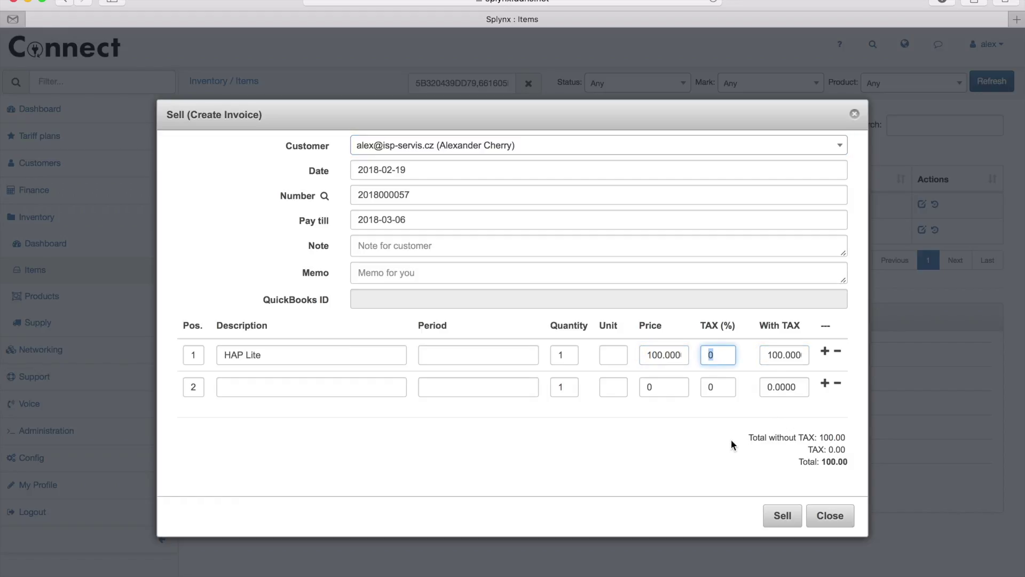
type("14")
left_click(719, 446)
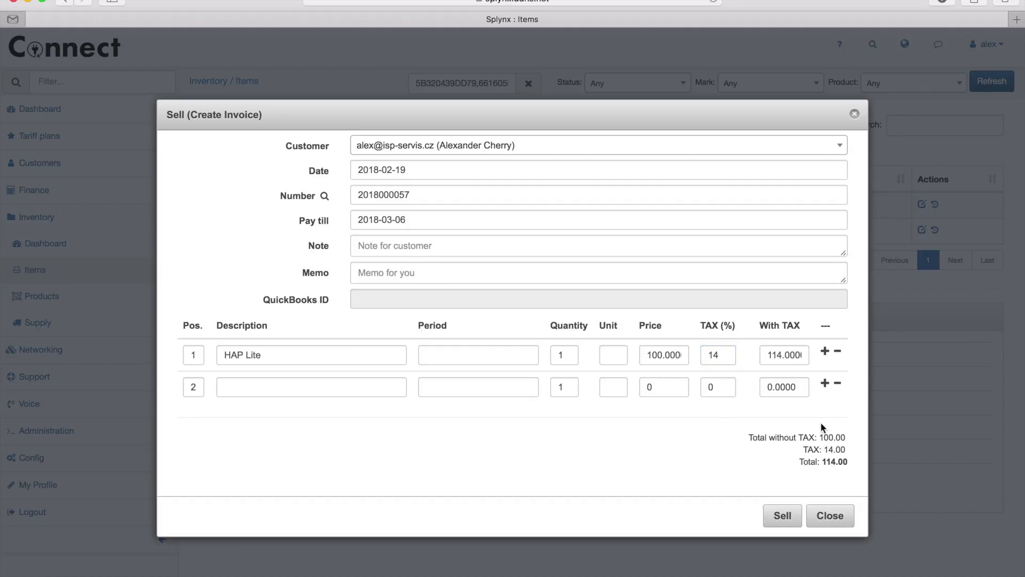
left_click(783, 515)
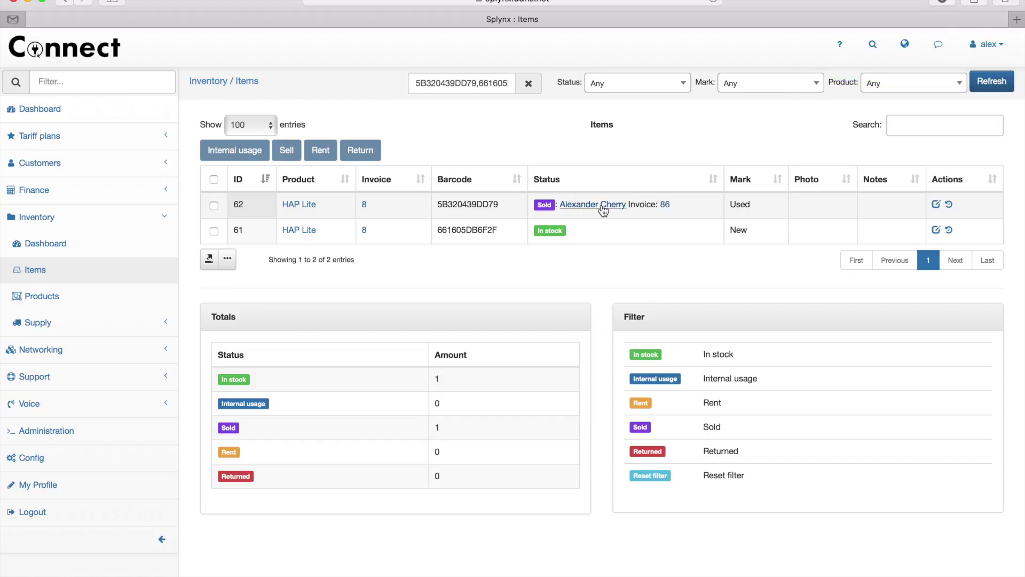
left_click(214, 231)
Rent item 61 to the searched customer on Equipment rental included with price 0.
left_click(321, 152)
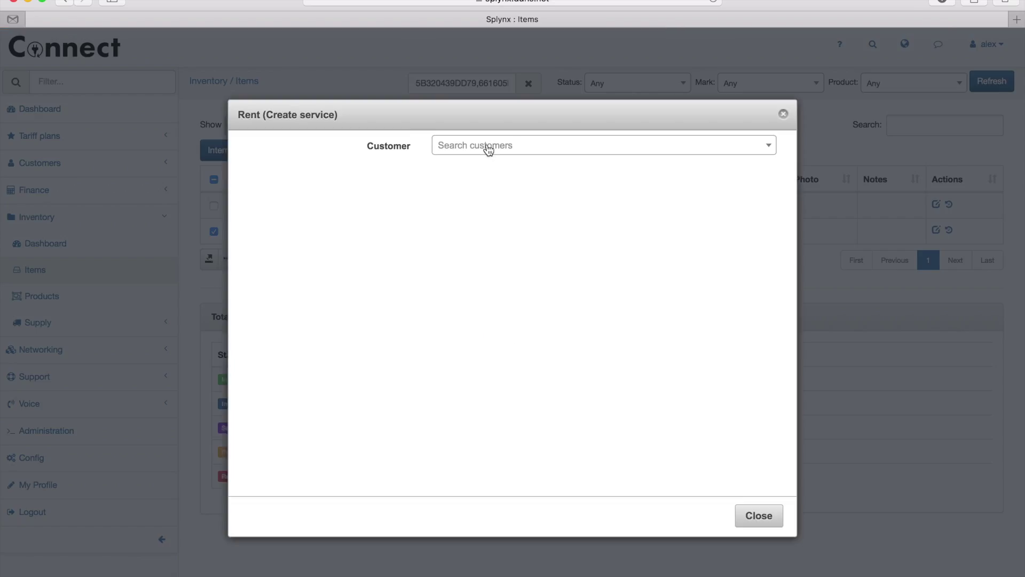
left_click(487, 147)
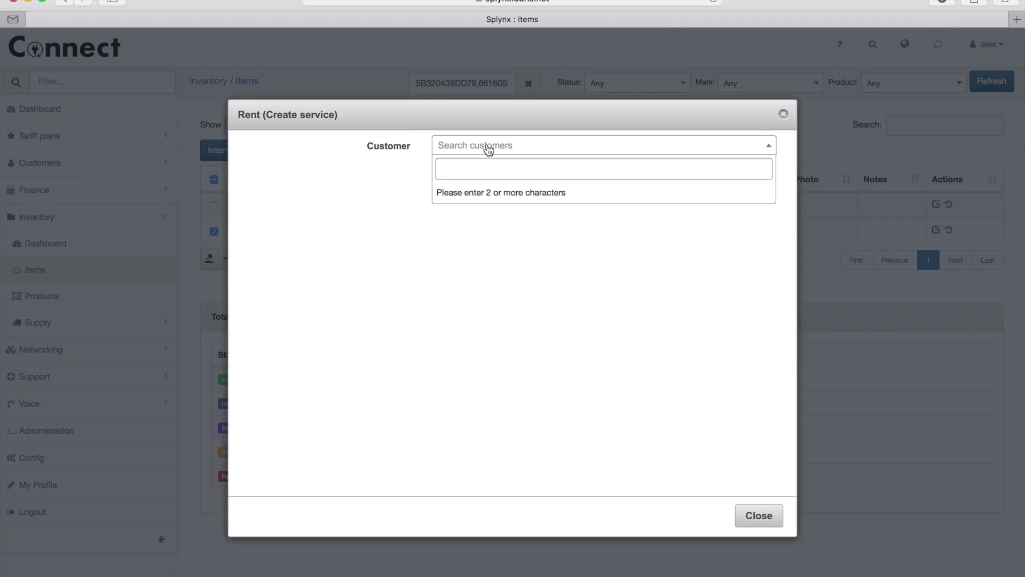
type("Brian")
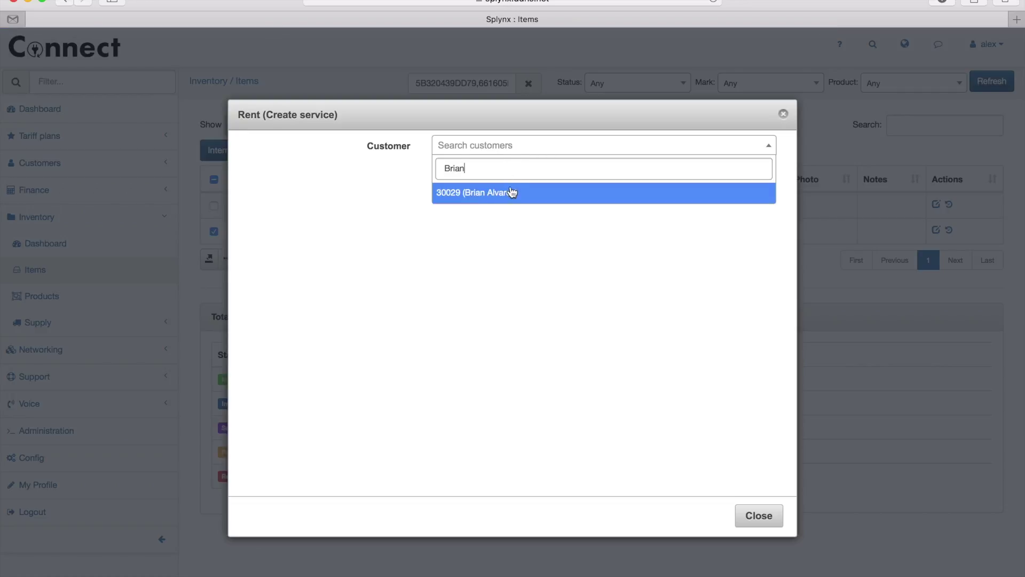
left_click(516, 191)
left_click(509, 171)
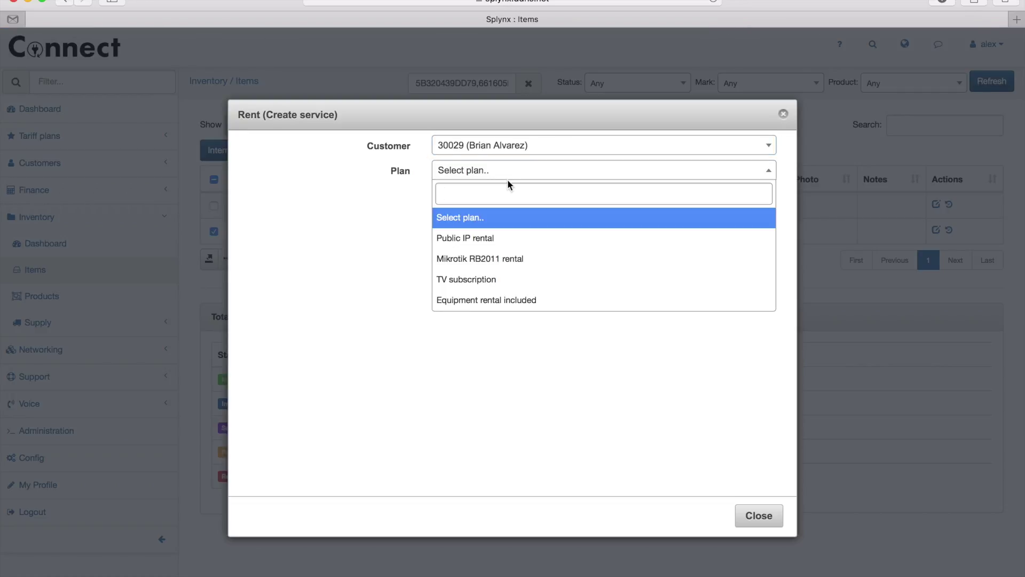
left_click(526, 299)
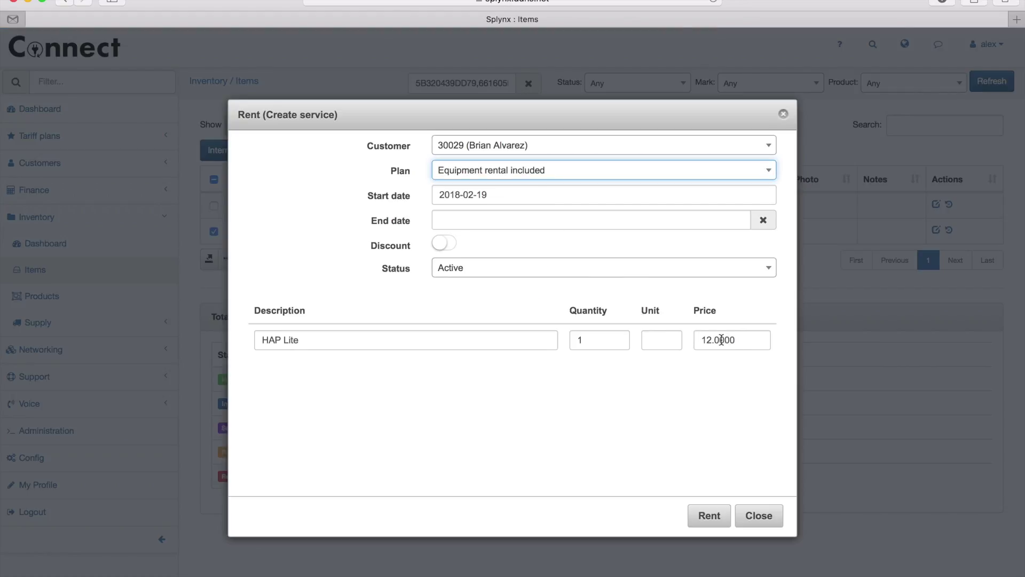
double_click(722, 339)
type("0")
left_click(676, 426)
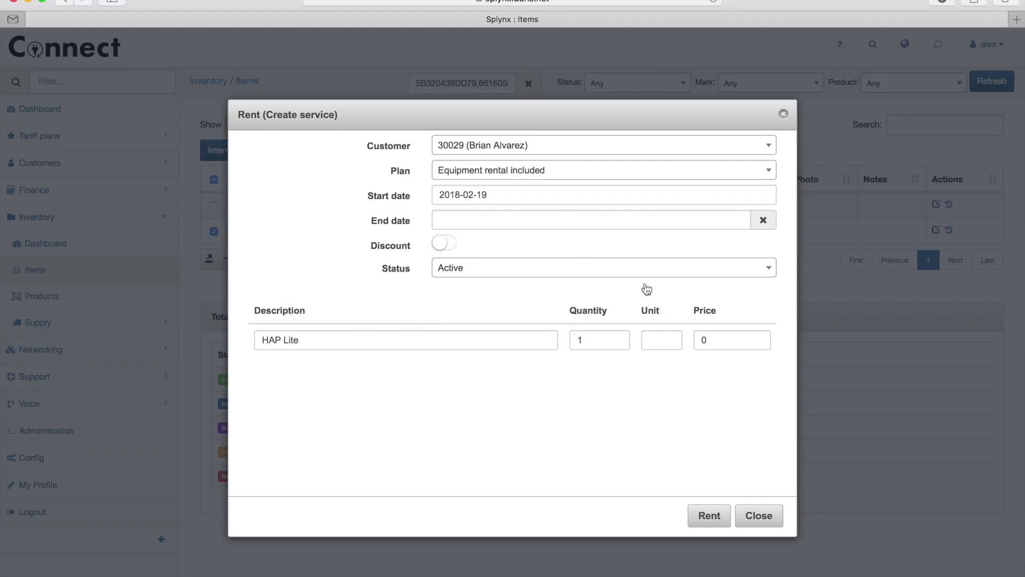
left_click(713, 515)
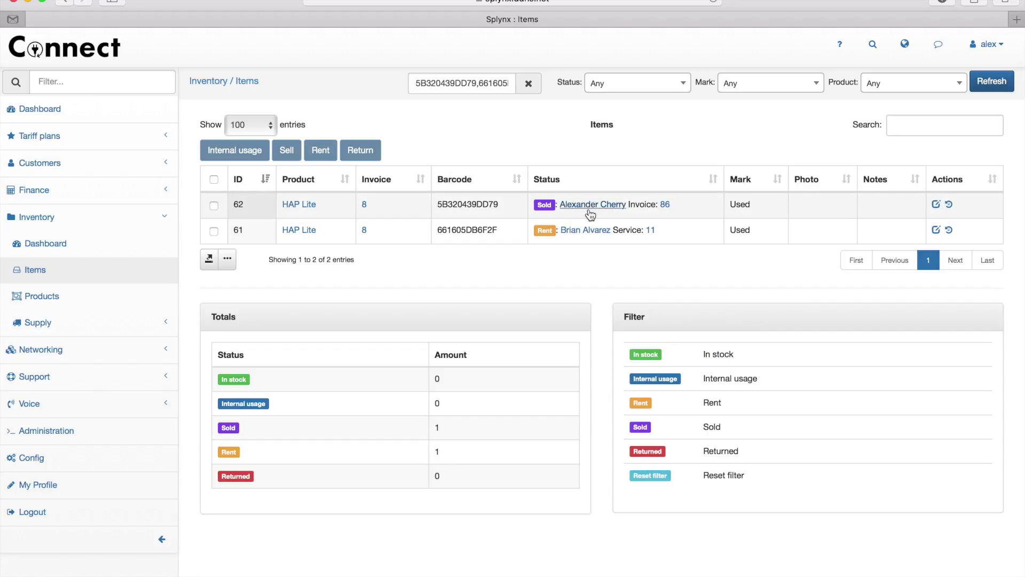
Verify the renter's services show HAP Lite service 11 at 0.00, then return to inventory items.
left_click(585, 230)
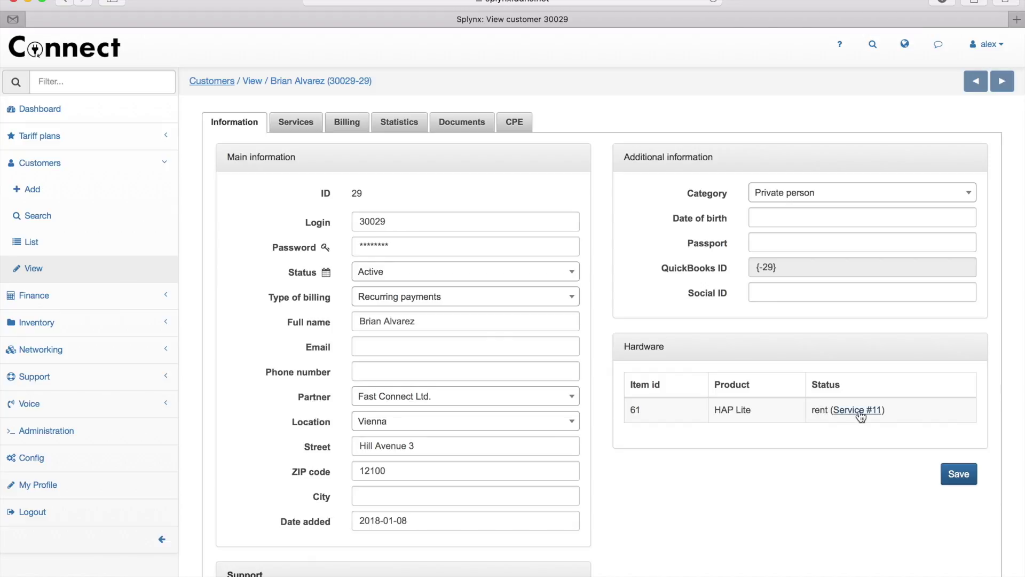
left_click(307, 126)
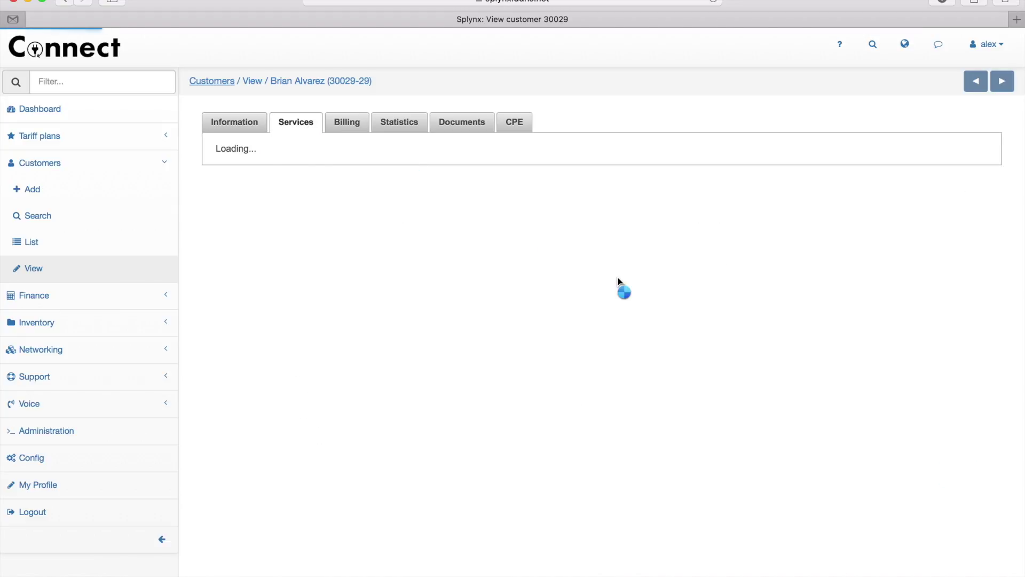
scroll(665, 367, "down", 2)
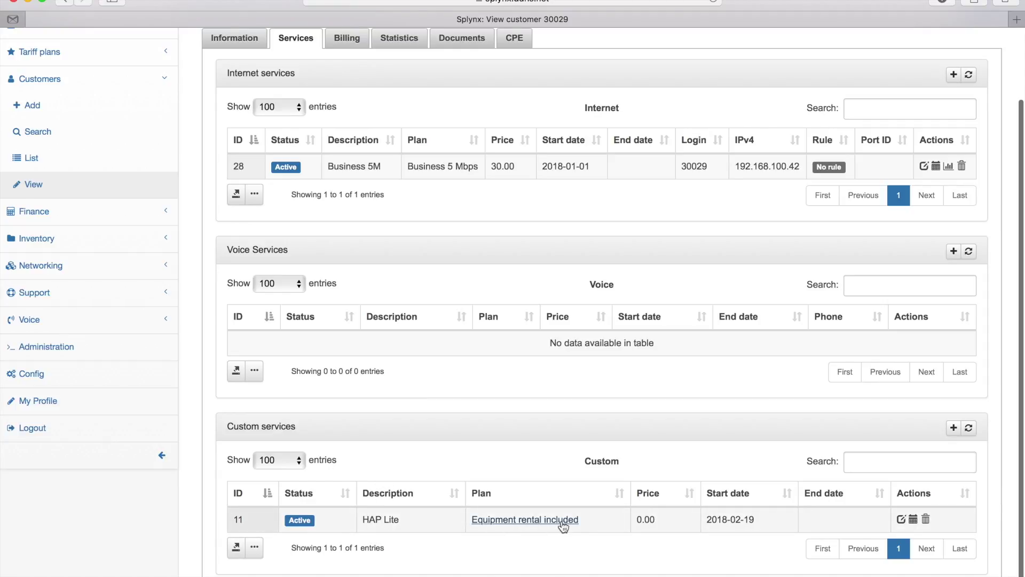
scroll(311, 107, "up", 1)
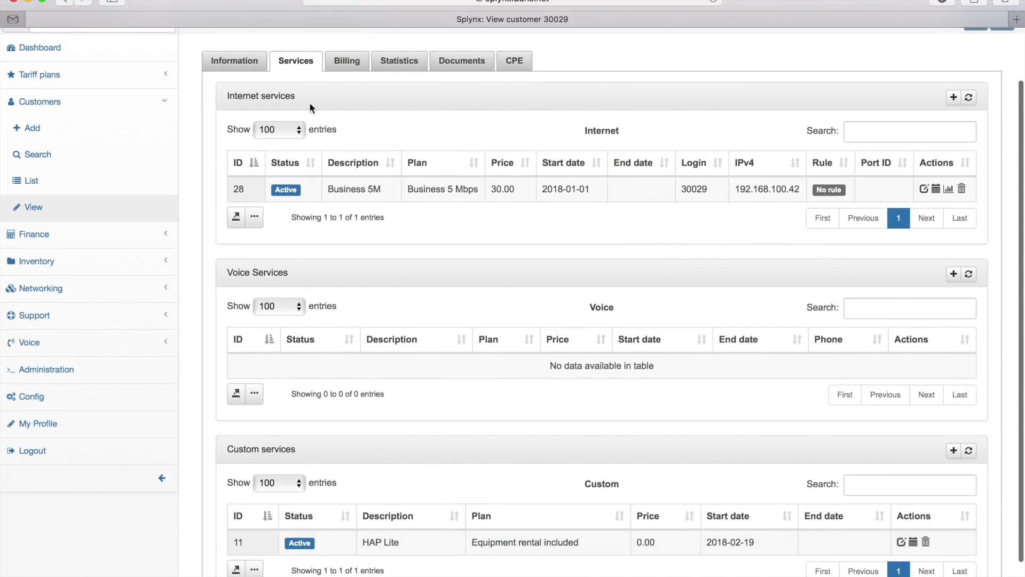
left_click(61, 2)
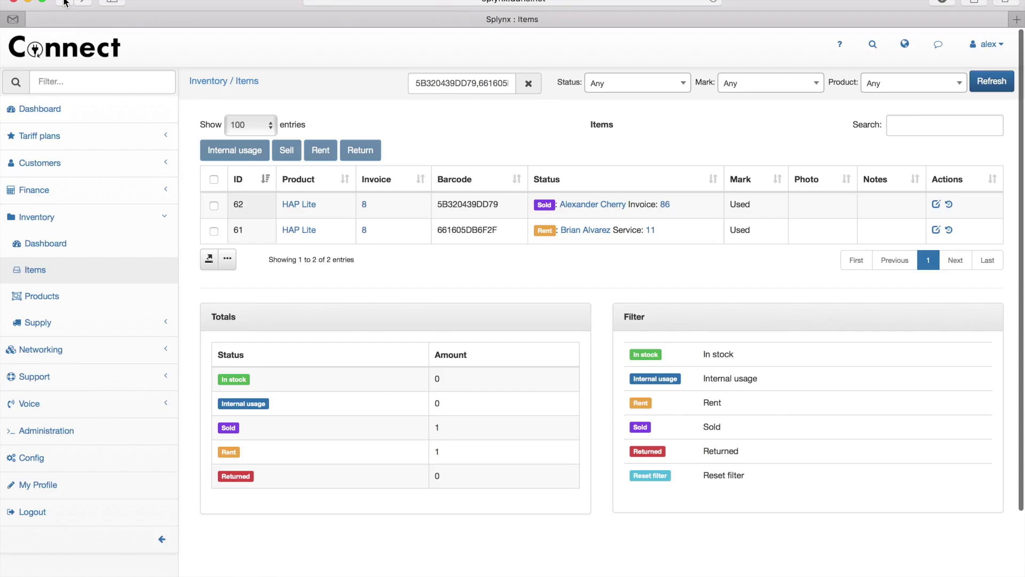
Open item 62's buyer account and look over its services.
left_click(603, 206)
scroll(588, 214, "down", 1)
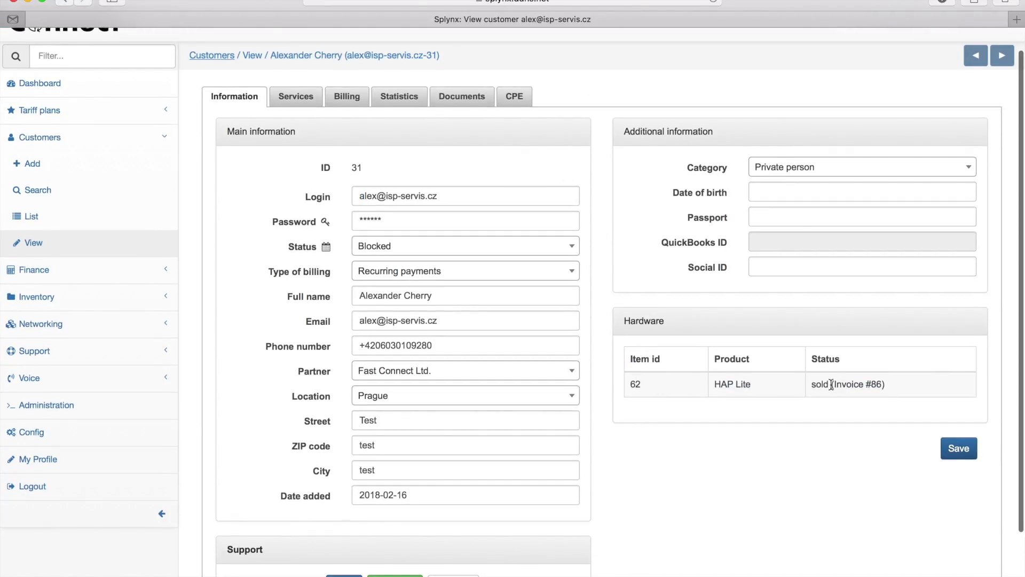
left_click(282, 96)
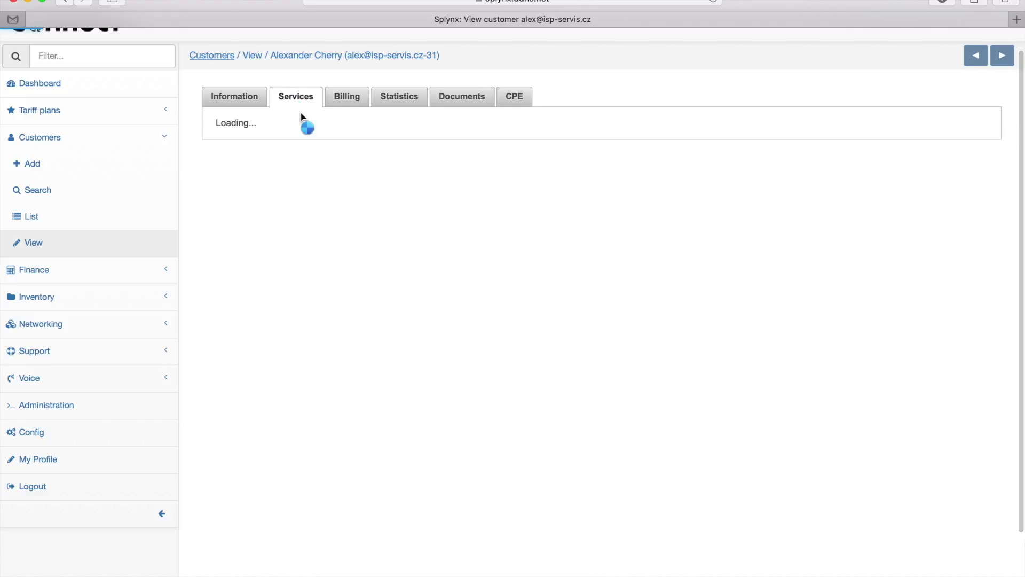
scroll(426, 260, "down", 3)
scroll(508, 442, "up", 4)
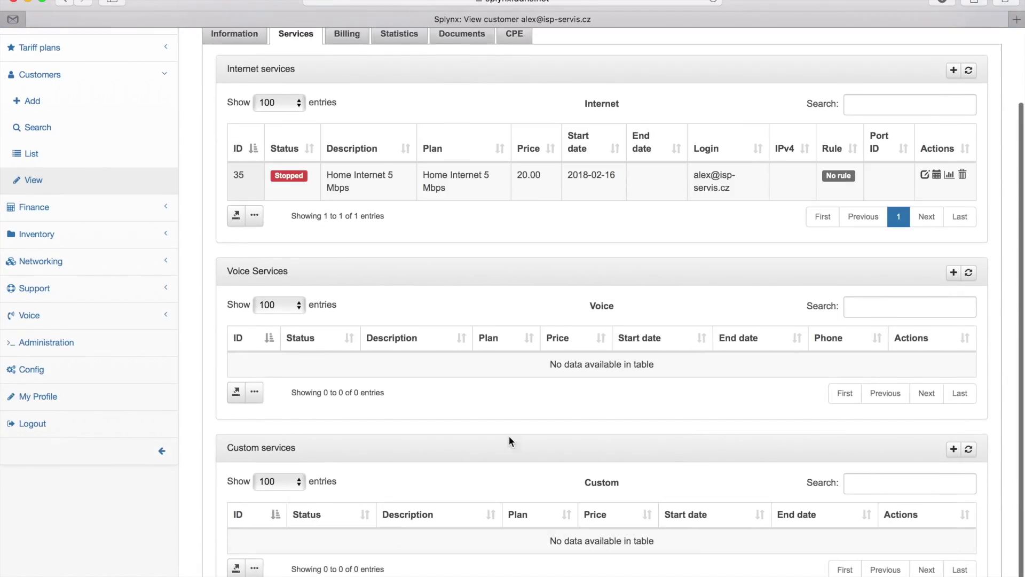
left_click(346, 121)
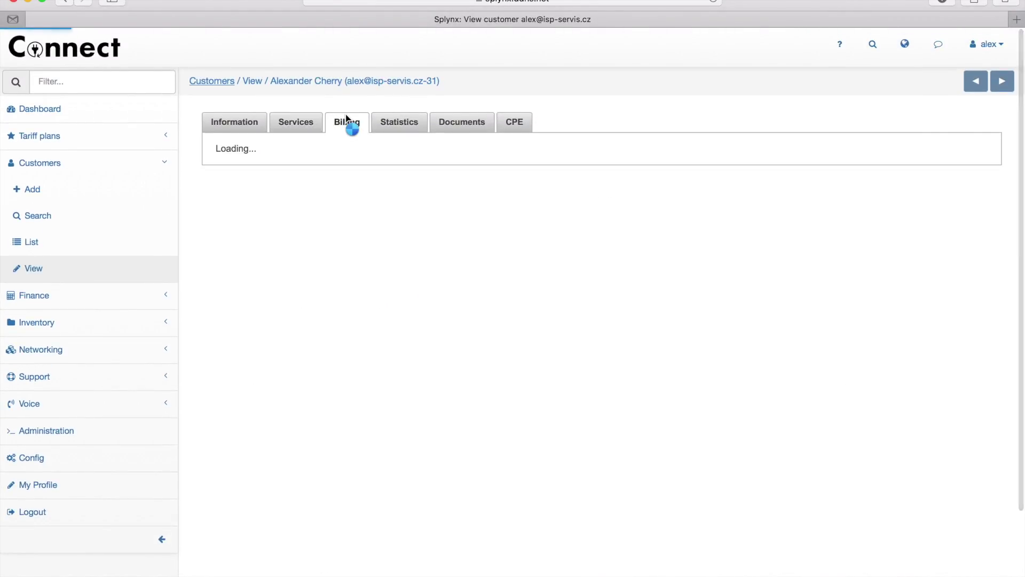
left_click(400, 155)
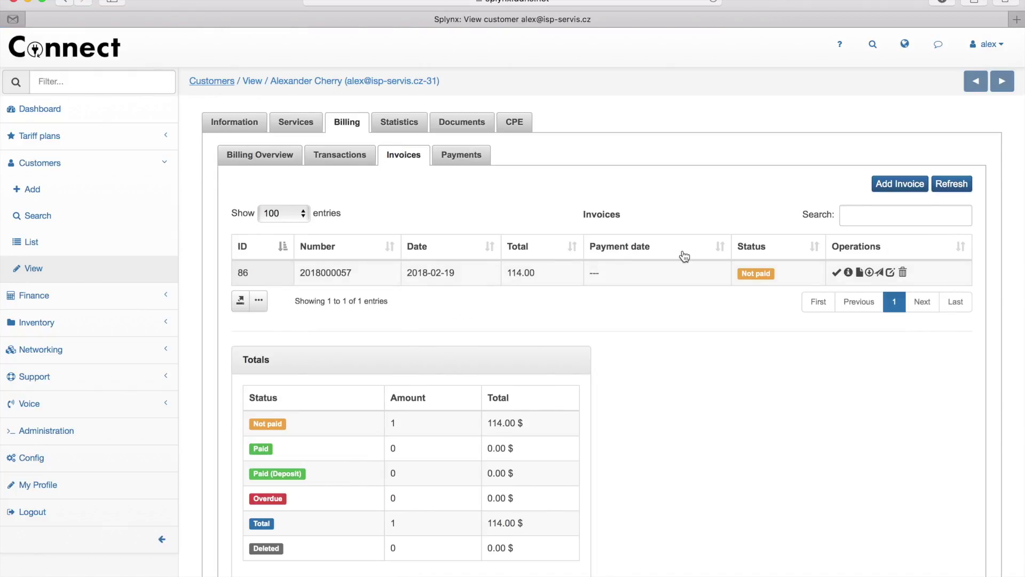
left_click(870, 273)
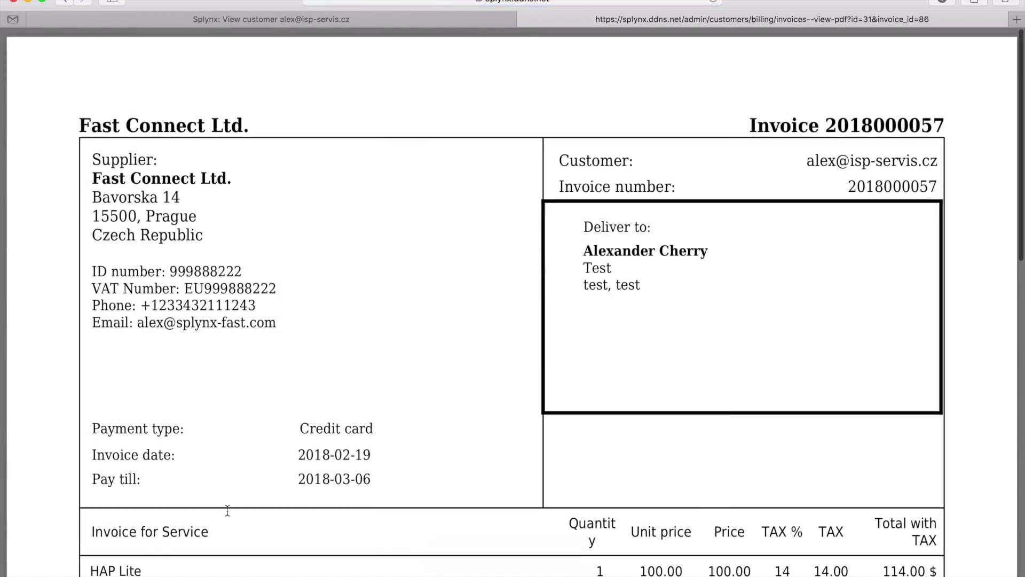
scroll(698, 494, "down", 3)
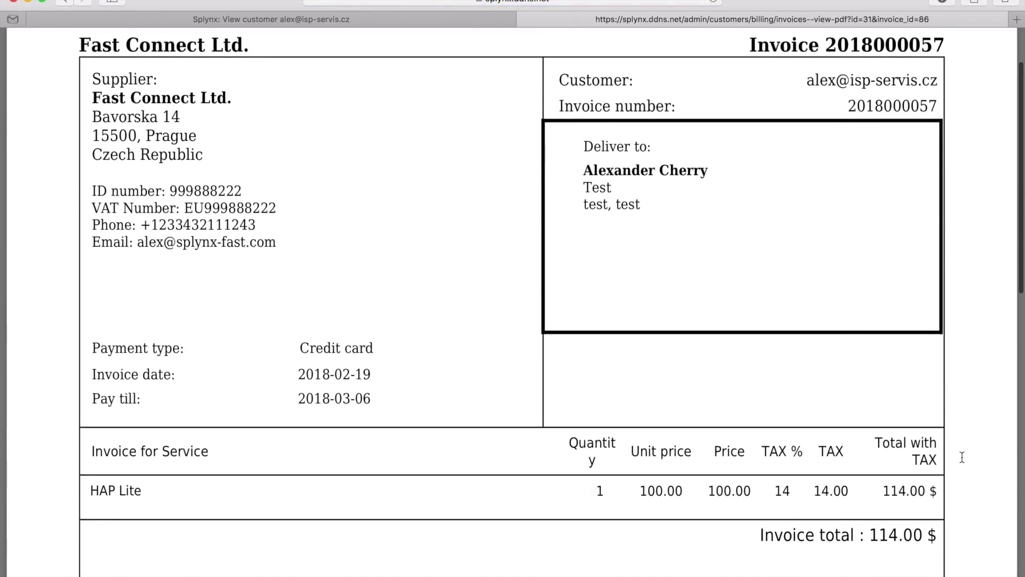
left_click(527, 18)
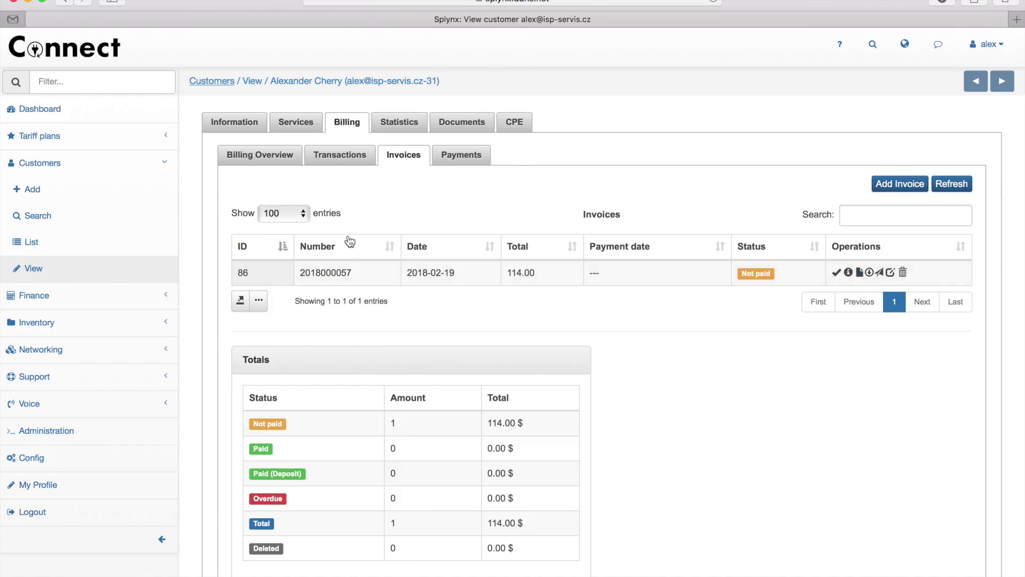
Open the inventory products list and highlight HAP Lite and its 100.00 price.
left_click(70, 324)
left_click(64, 297)
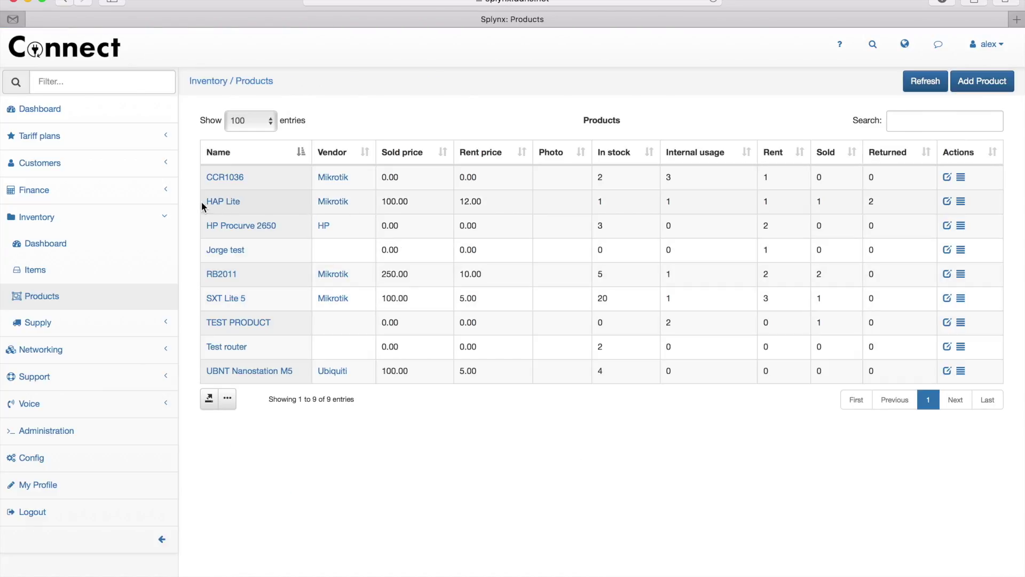
left_click_drag(204, 201, 299, 200)
double_click(410, 201)
left_click(487, 197)
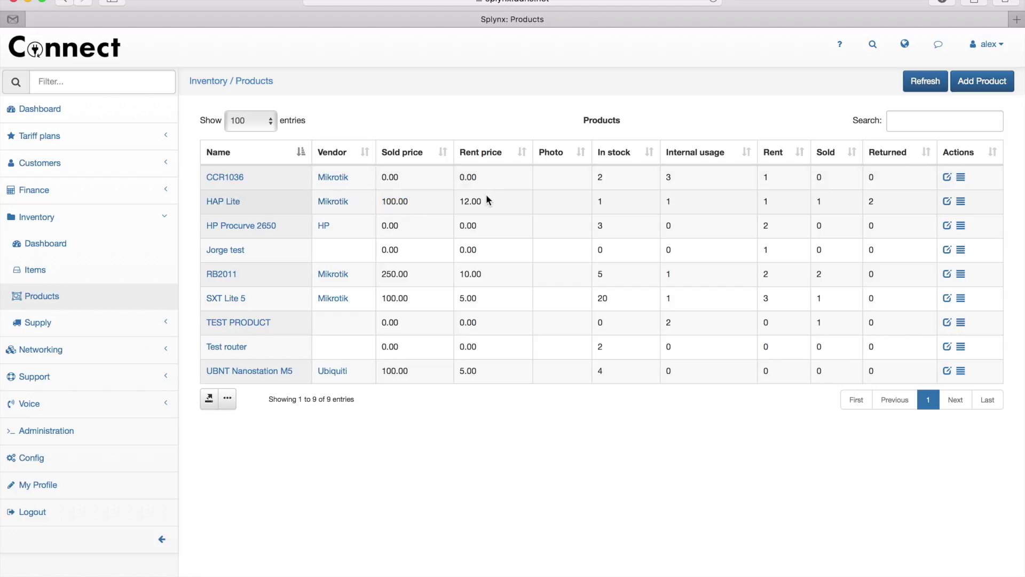
Review the HAP Lite product page's stock counts, then go to the full items list.
left_click(960, 201)
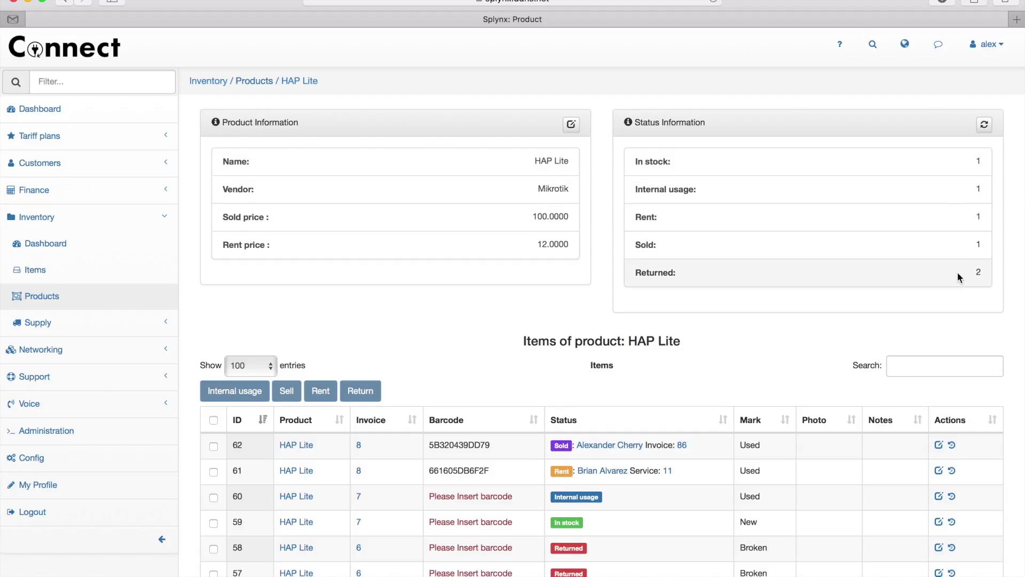
scroll(979, 278, "down", 2)
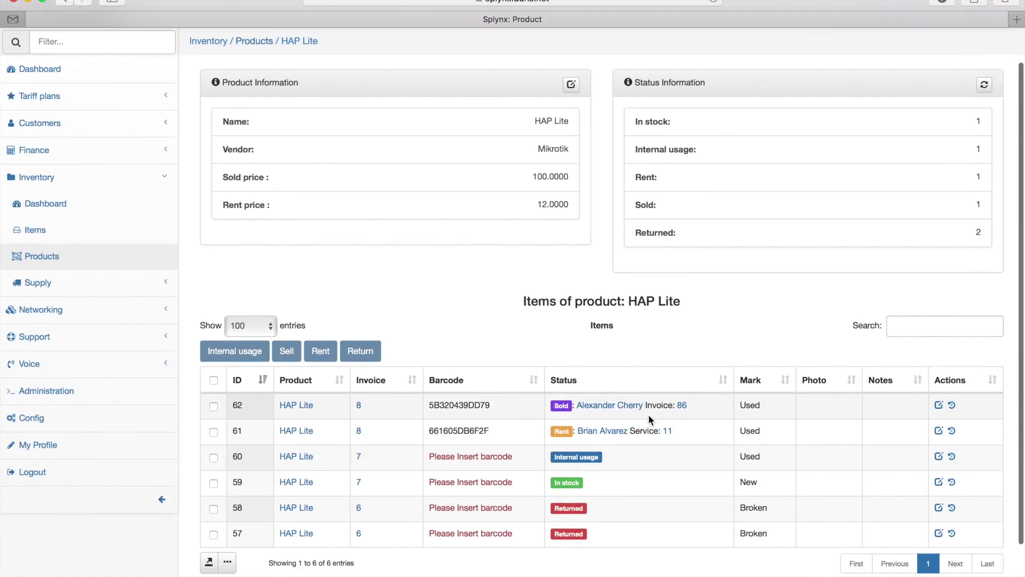
scroll(839, 382, "up", 2)
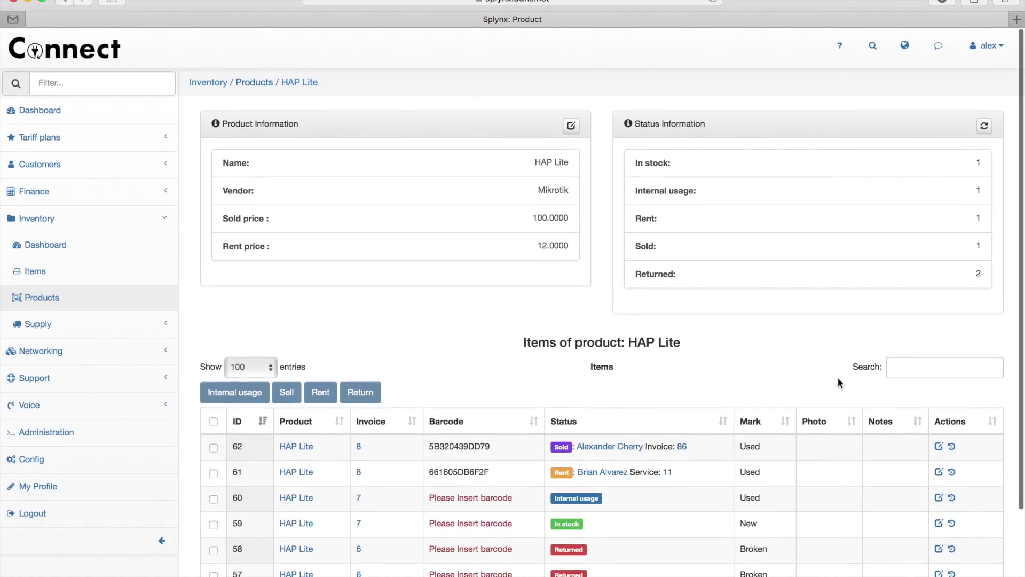
left_click(86, 280)
Filter inventory items by barcodes 5B320439DD79 and 661605DB6F2F and select both.
left_click(528, 84)
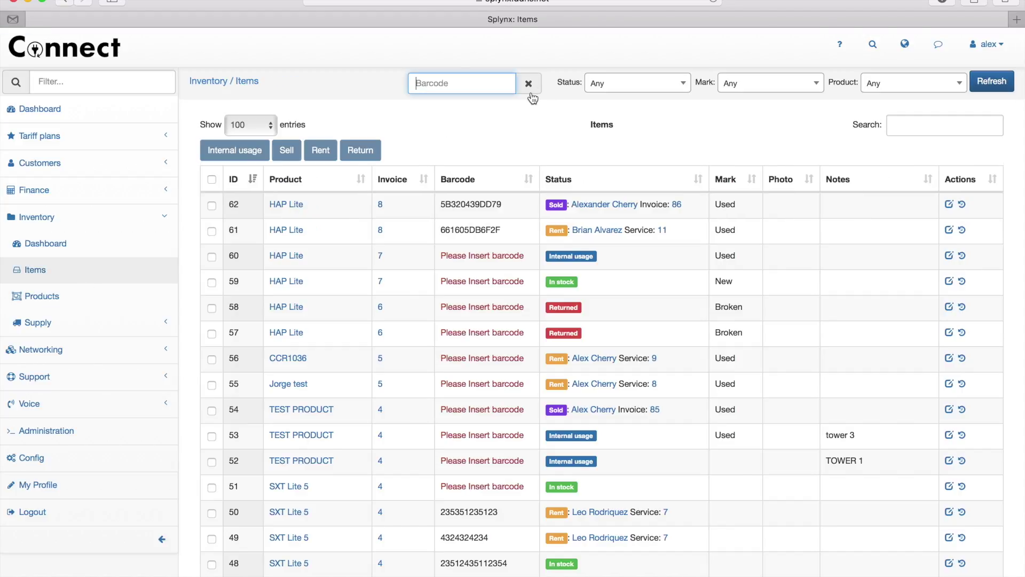
type("5B320439DD79,")
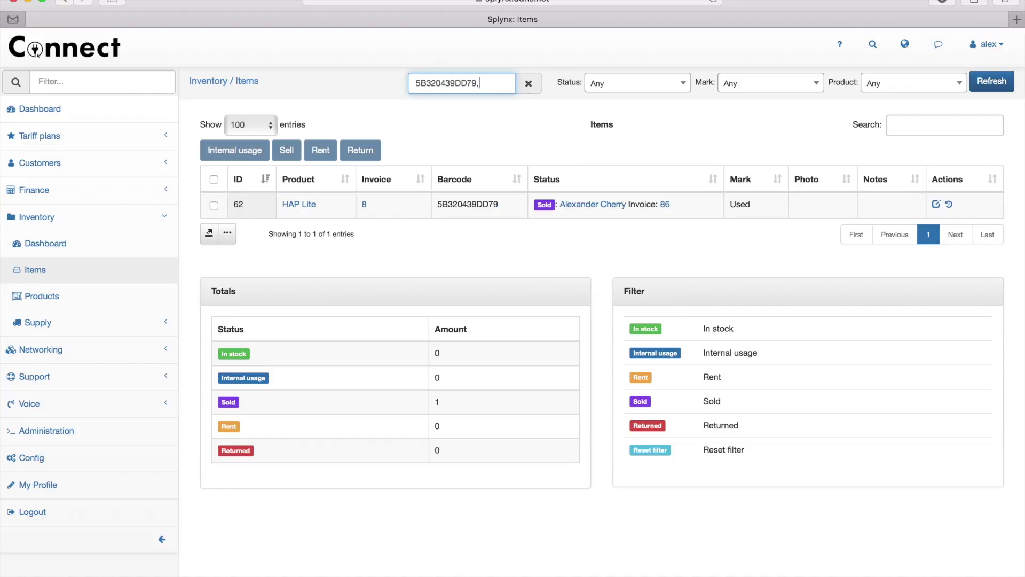
type("661605DB6F2F,")
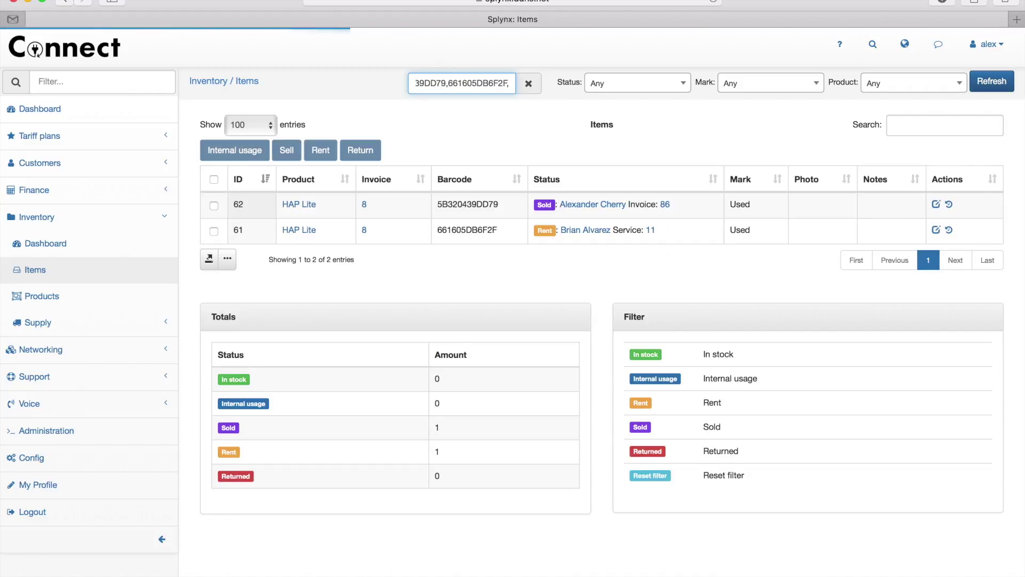
left_click(213, 180)
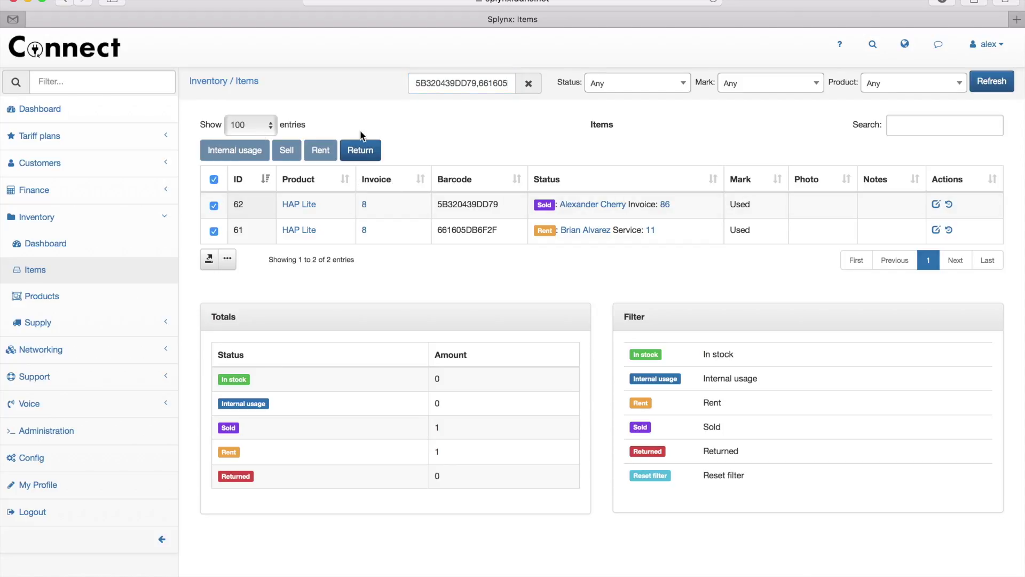
Return both selected HAP Lite items with status Returned and condition Broken.
left_click(360, 150)
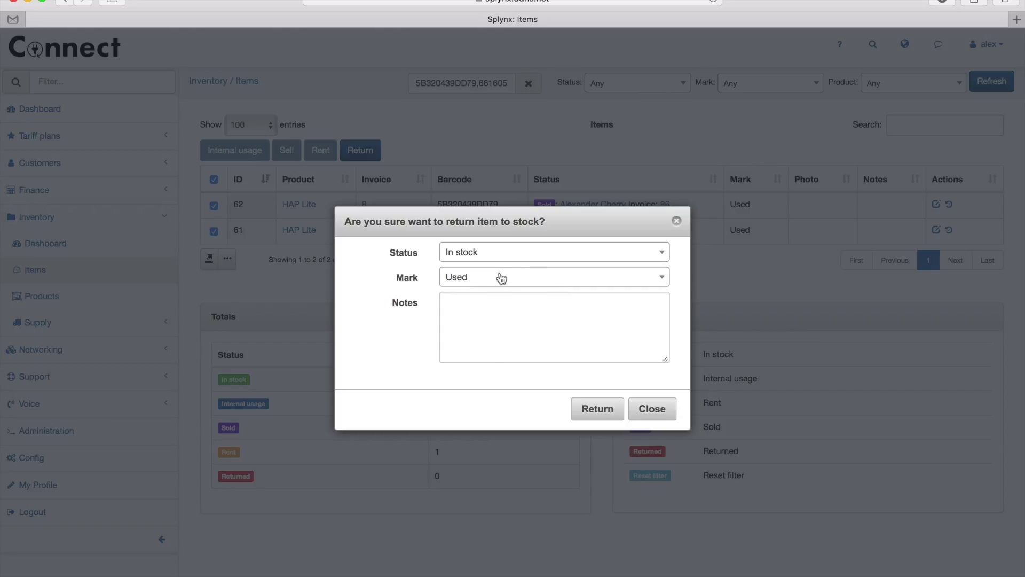
left_click(464, 281)
left_click(481, 372)
left_click(460, 256)
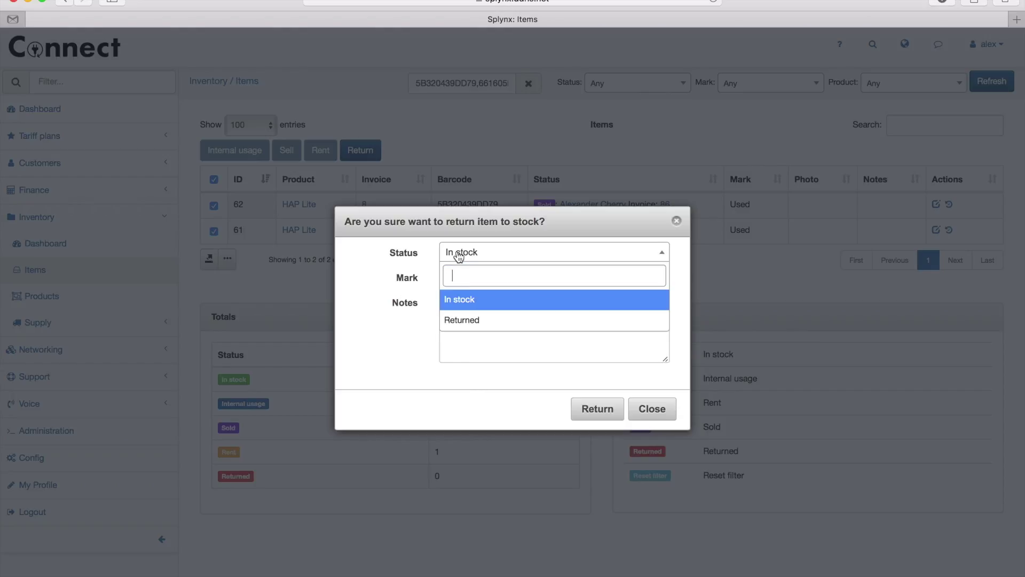
left_click(463, 319)
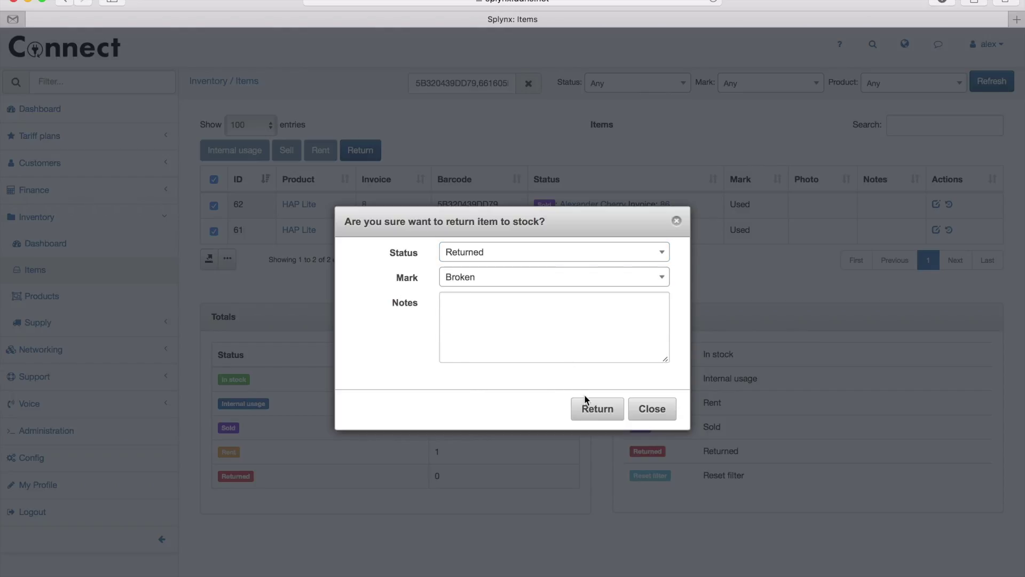
left_click(596, 414)
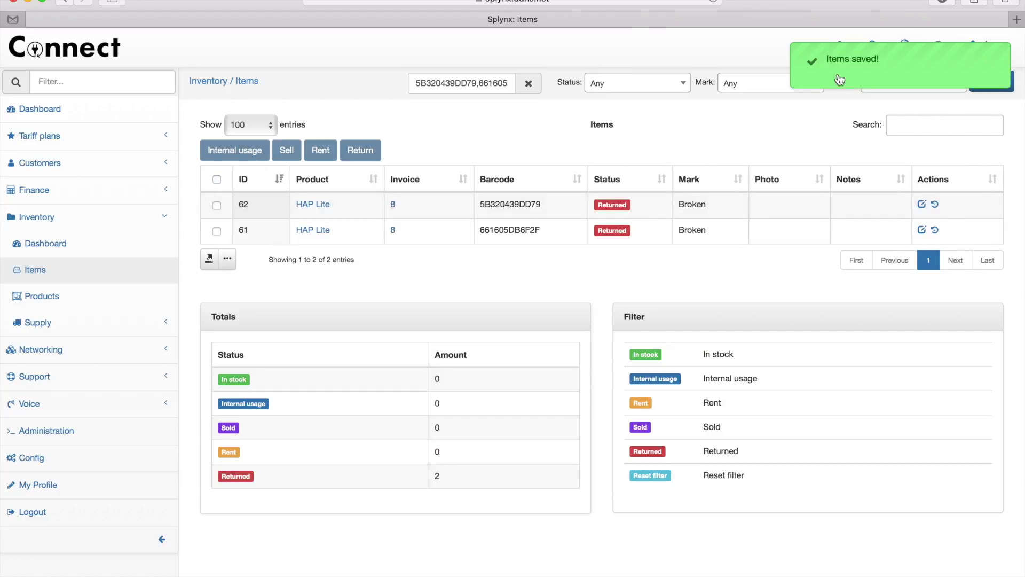
left_click(990, 85)
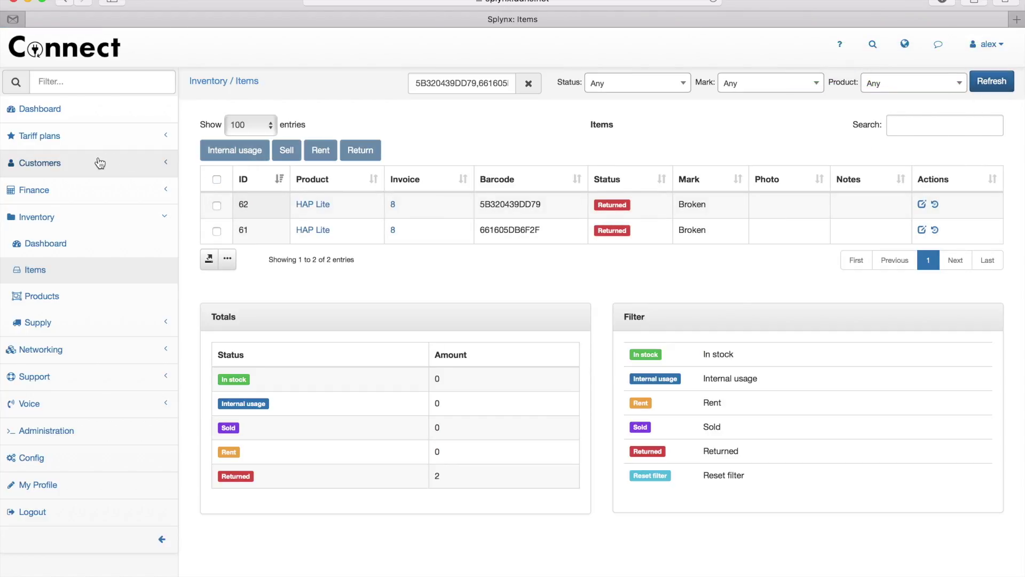
Show the inventory dashboard's status statistics as a bar chart, Returned at 4.
left_click(63, 244)
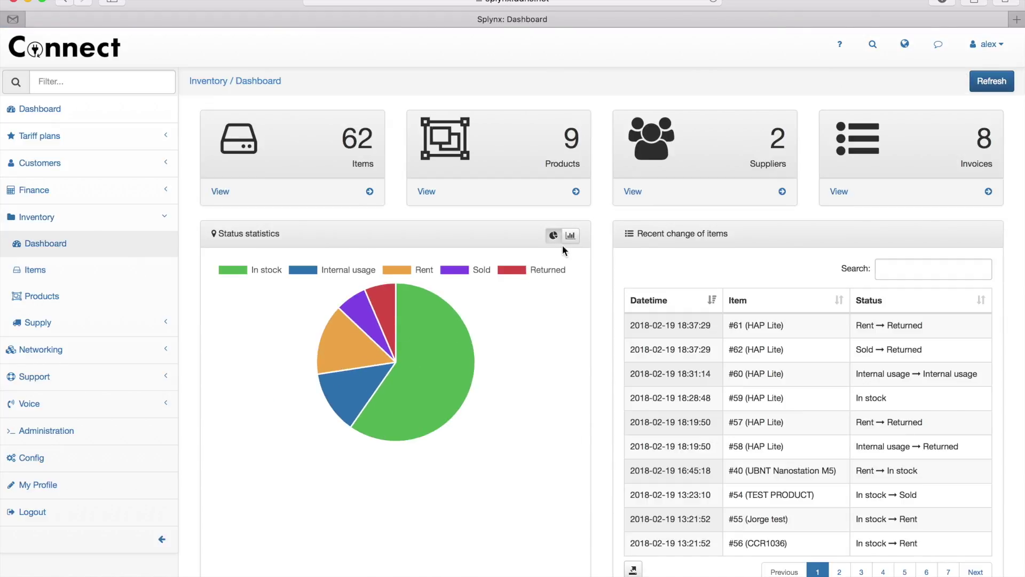
left_click(570, 238)
mouse_move(527, 424)
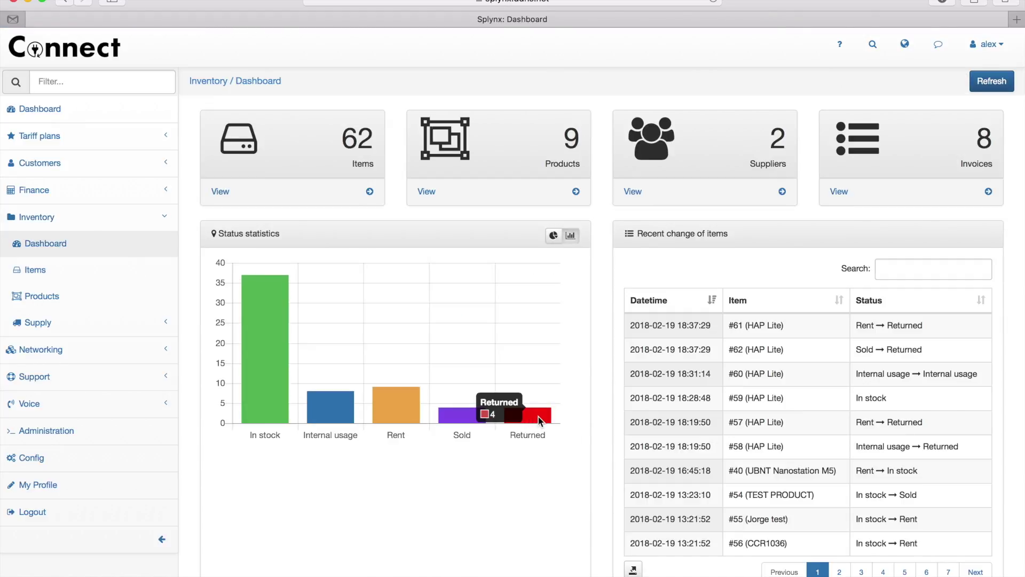